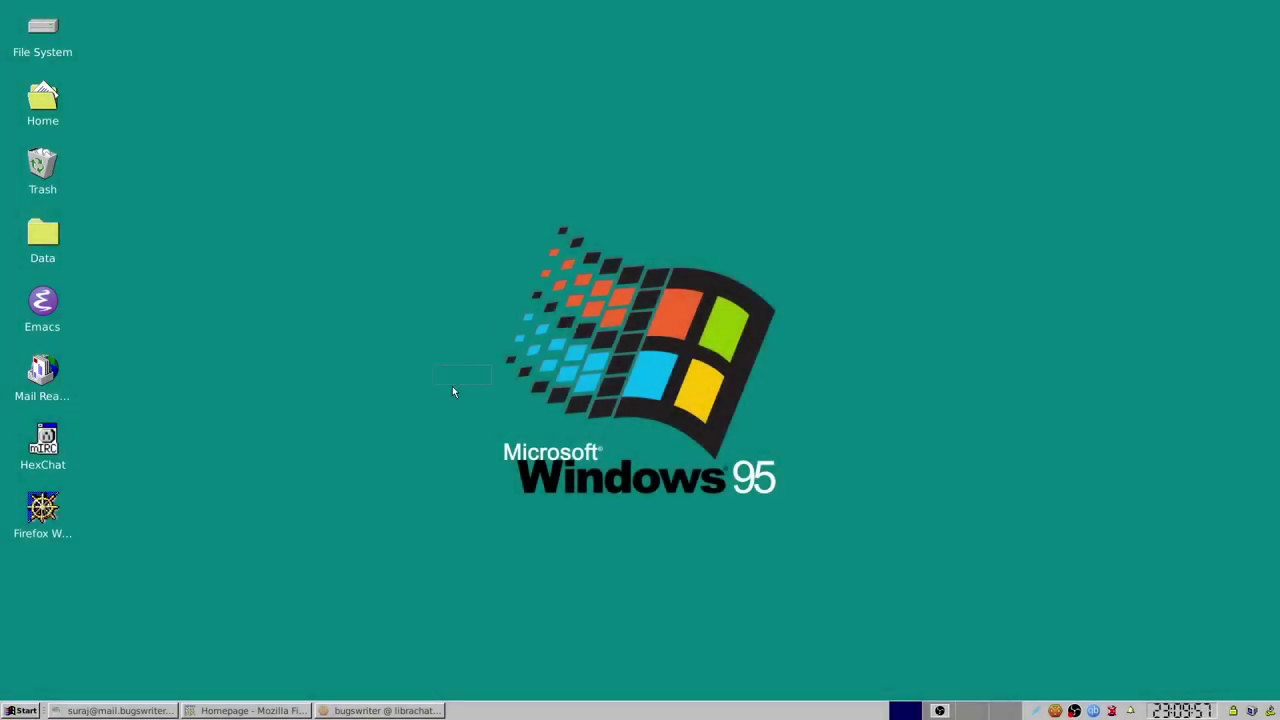
Open a terminal, run neofetch and move the terminal window to the upper-right area of the desktop.
{"action": "left_click_drag", "start_coordinate": [492, 385], "coordinate": [869, 562]}
{"action": "left_click", "coordinate": [22, 710]}
{"action": "left_click", "coordinate": [166, 493]}
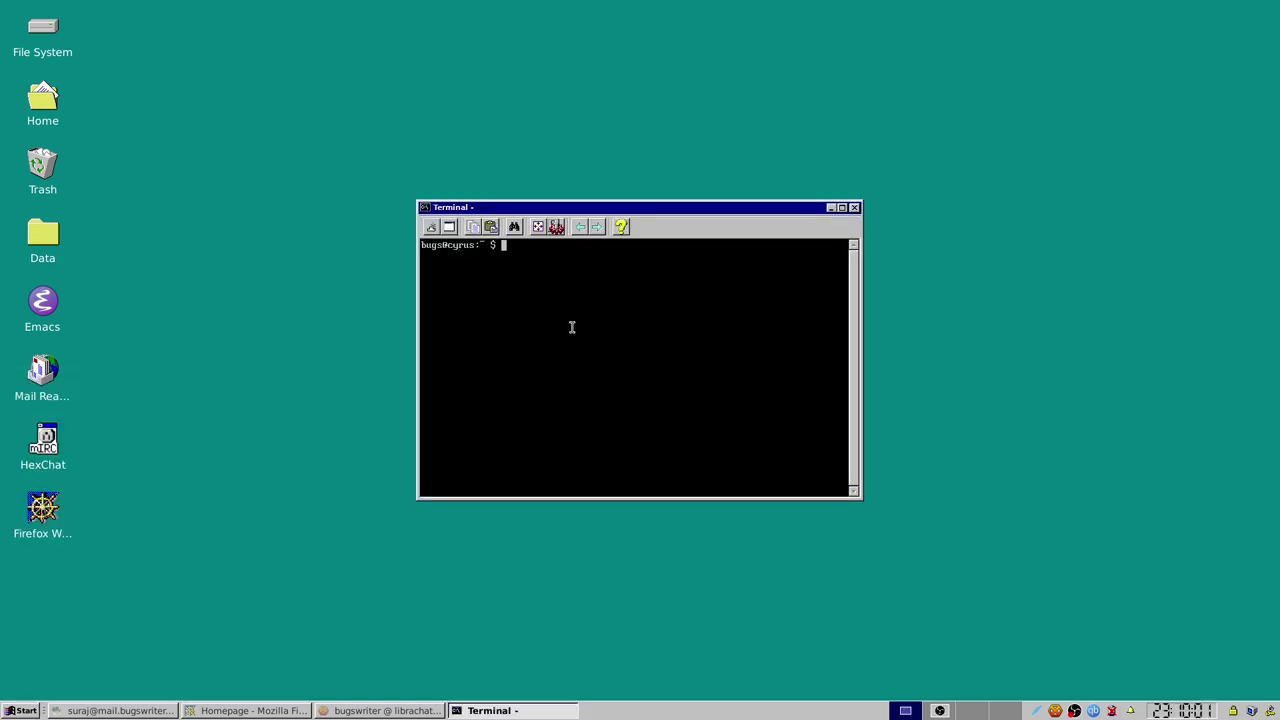
{"action": "type", "text": "neofetch"}
{"action": "key", "text": "Return"}
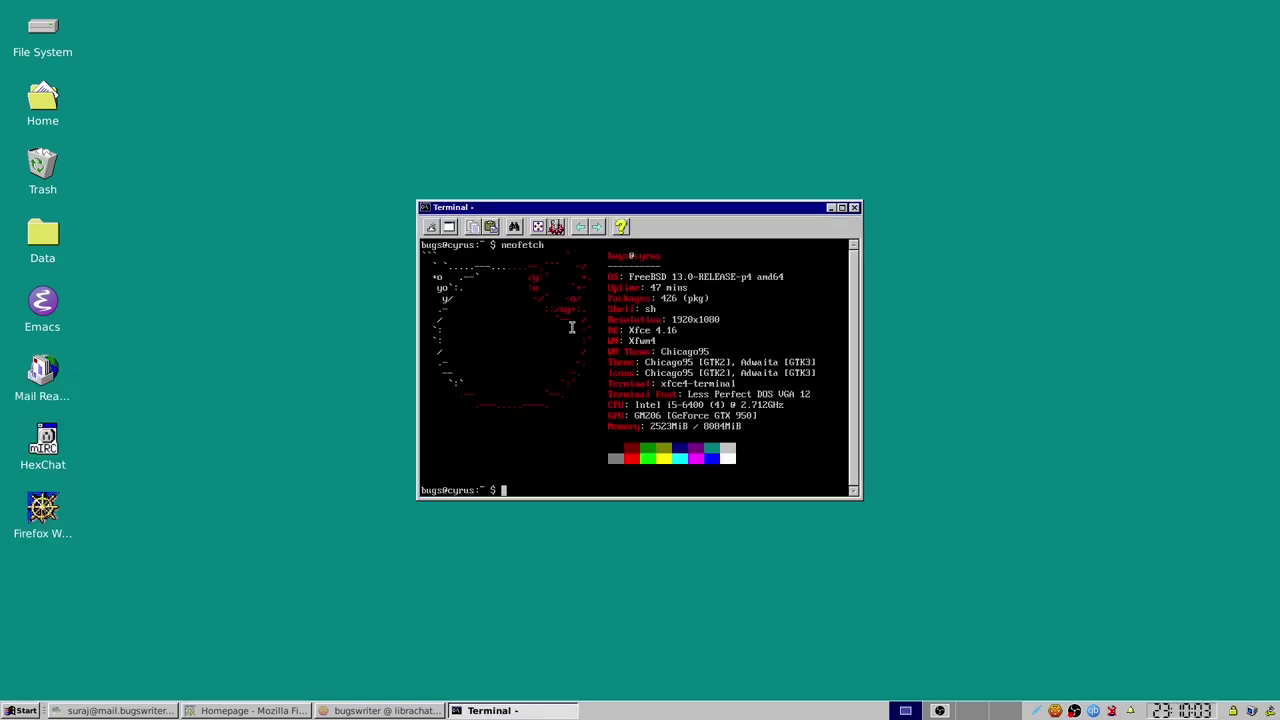
{"action": "left_click_drag", "start_coordinate": [727, 213], "coordinate": [1116, 68]}
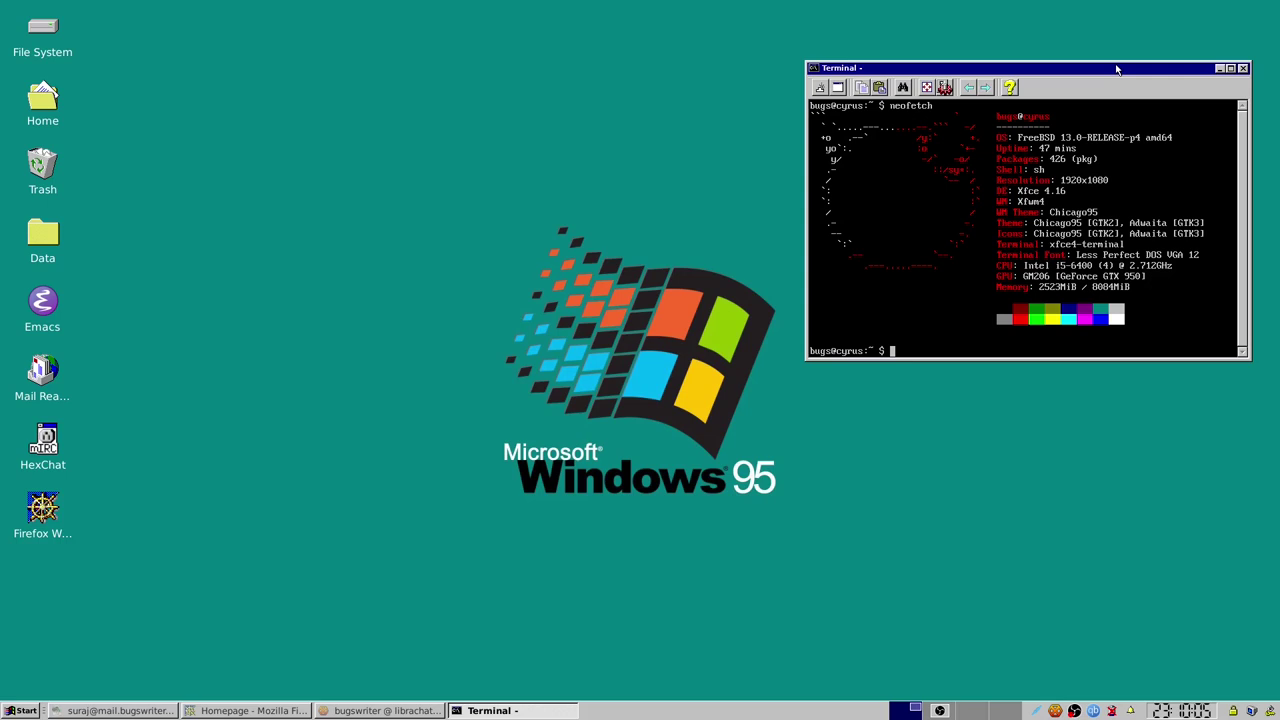
{"action": "left_click", "coordinate": [251, 150]}
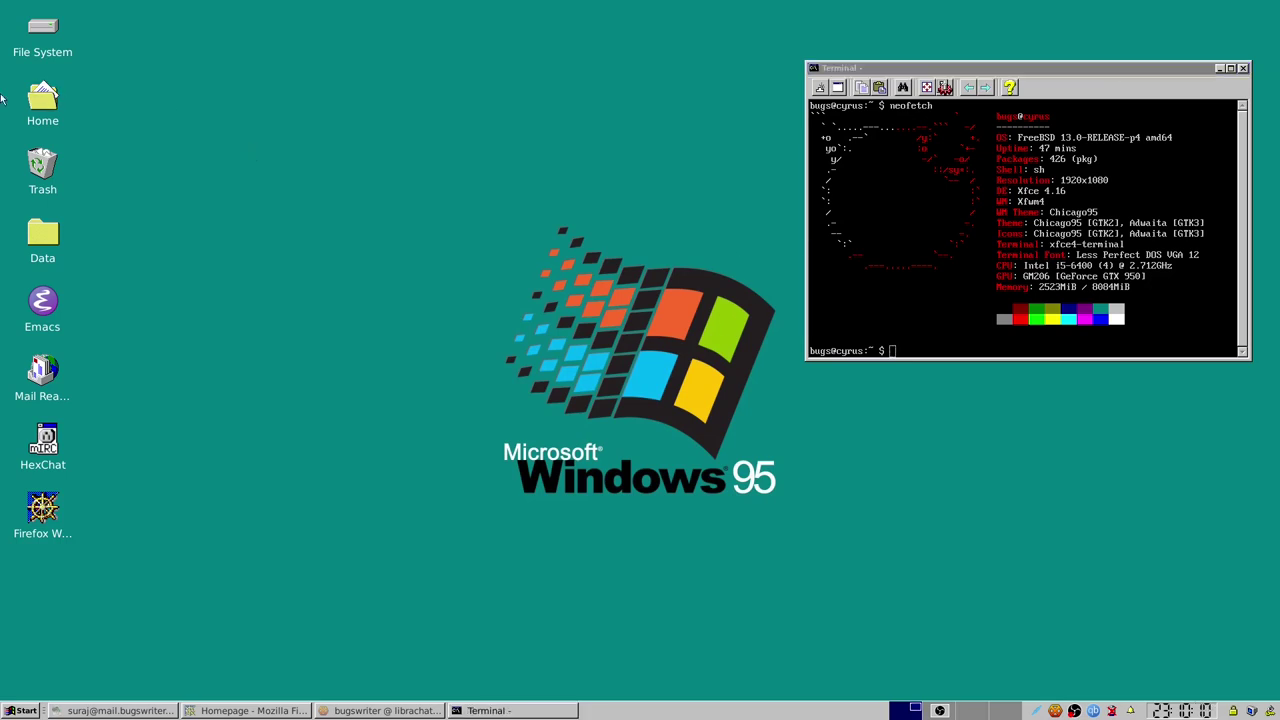
Open the Home folder in the file manager and place its window beside the terminal.
{"action": "double_click", "coordinate": [55, 121]}
{"action": "left_click_drag", "start_coordinate": [318, 12], "coordinate": [554, 149]}
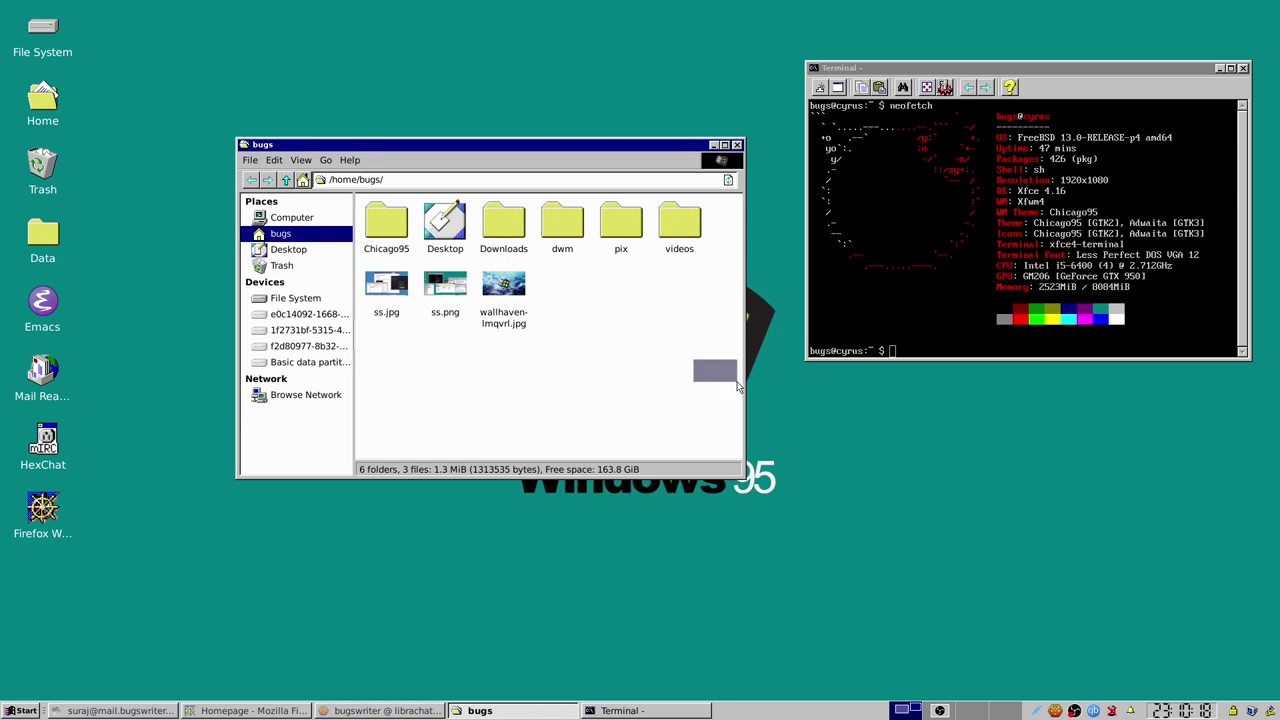
{"action": "left_click_drag", "start_coordinate": [466, 148], "coordinate": [378, 140]}
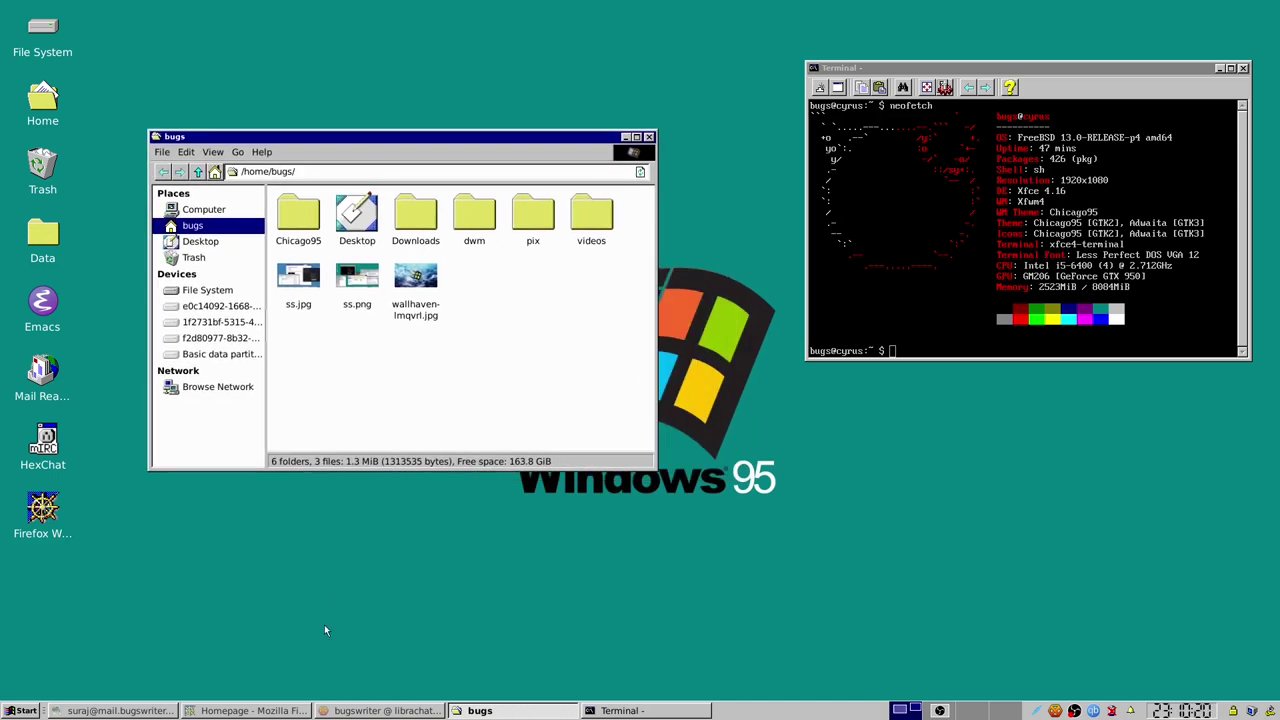
Restore the Claws Mail window, enlarge it and bring it in front of the terminal.
{"action": "left_click", "coordinate": [118, 710]}
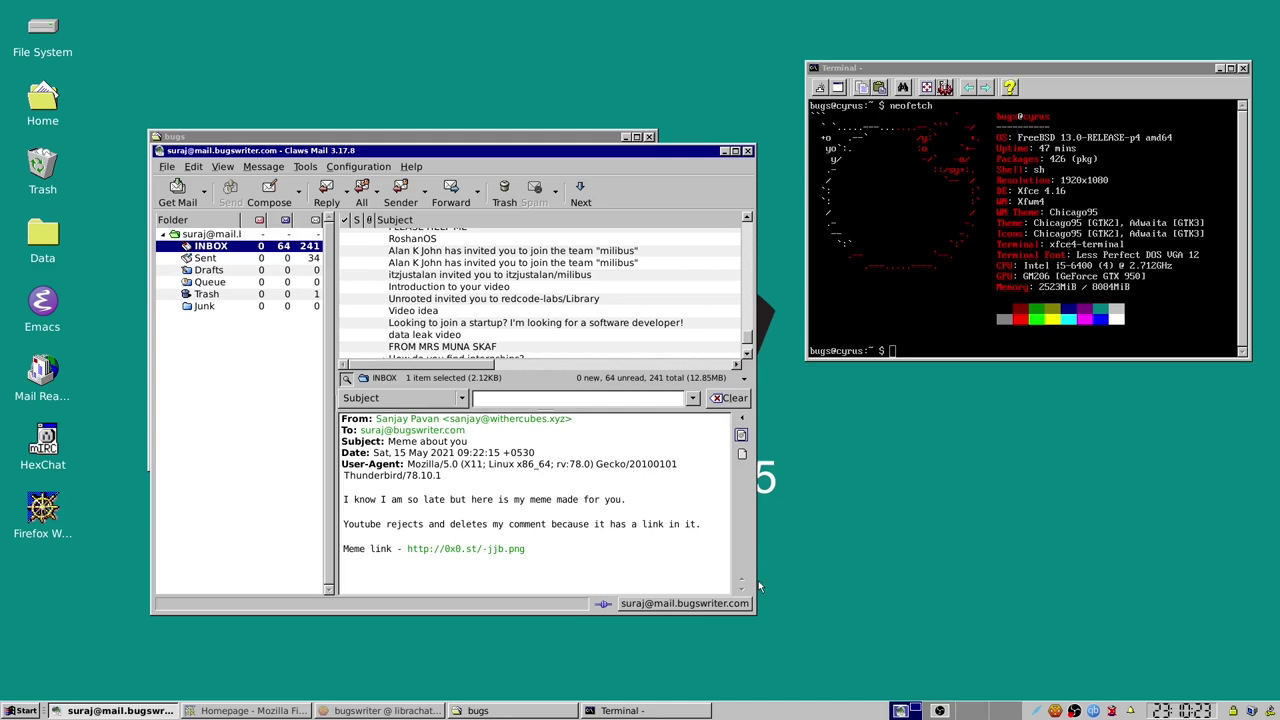
{"action": "left_click_drag", "start_coordinate": [755, 617], "coordinate": [972, 640]}
{"action": "left_click", "coordinate": [1060, 320]}
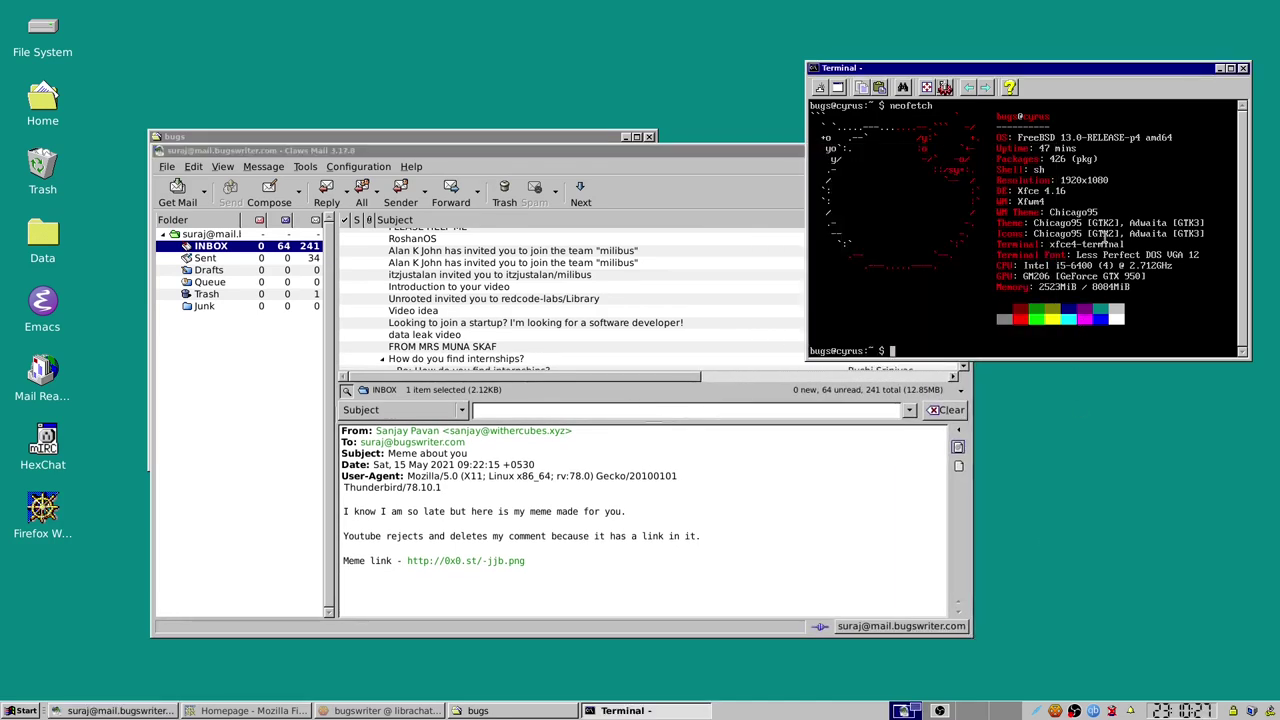
{"action": "left_click", "coordinate": [666, 388]}
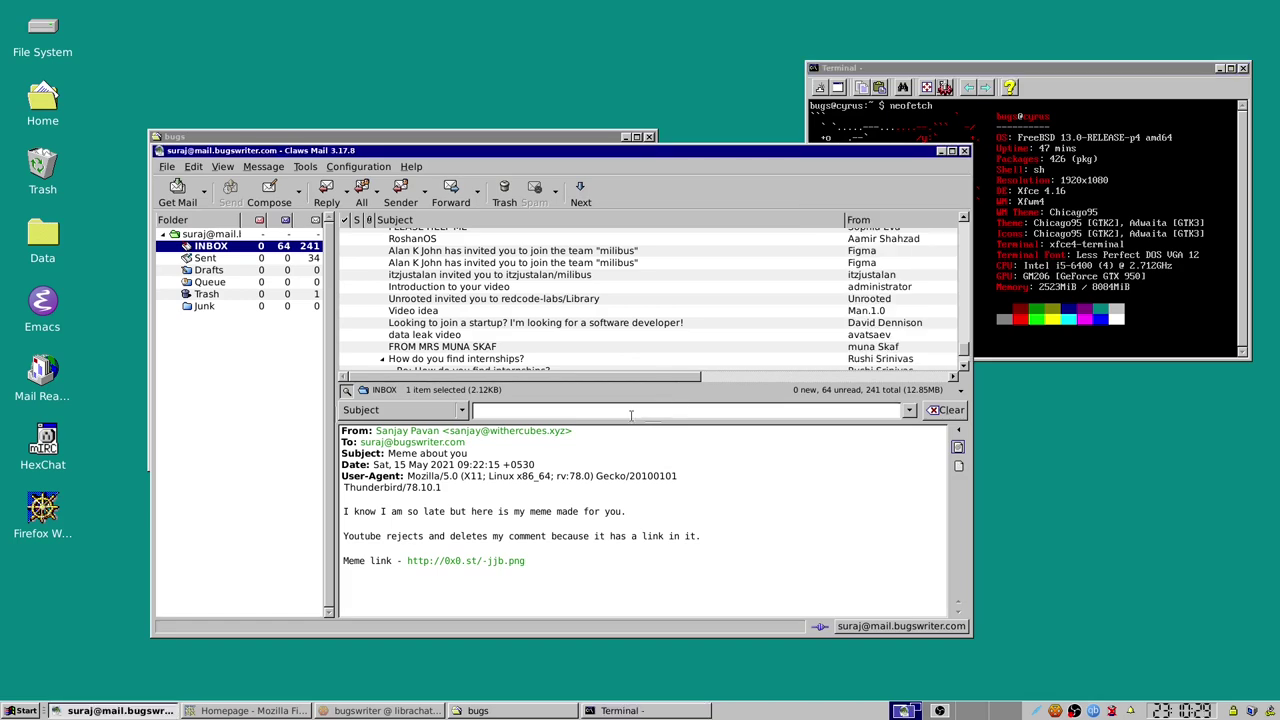
Expand the message view over the mail list in Claws Mail, move the window higher on the desktop and minimize it.
{"action": "left_click_drag", "start_coordinate": [381, 565], "coordinate": [343, 563]}
{"action": "left_click", "coordinate": [345, 563]}
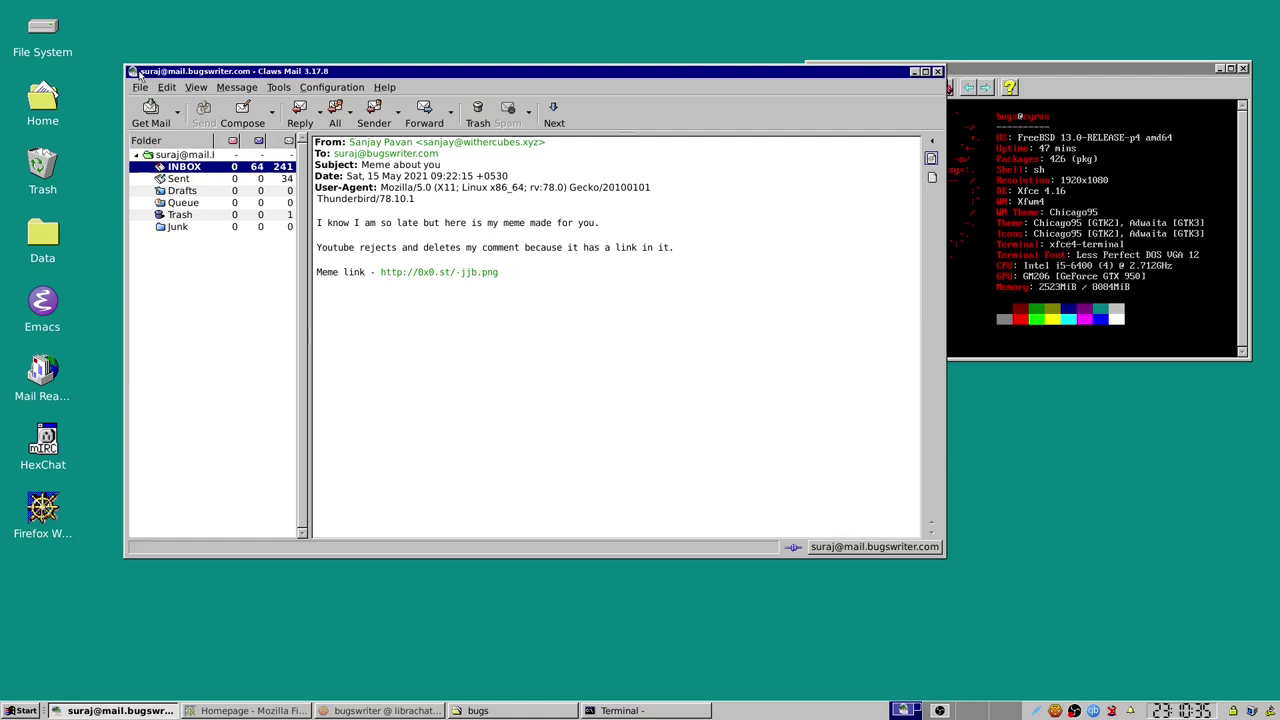
{"action": "mouse_move", "coordinate": [319, 70]}
{"action": "left_mouse_down"}
{"action": "mouse_move", "coordinate": [359, 49]}
{"action": "mouse_move", "coordinate": [332, 66]}
{"action": "left_mouse_up"}
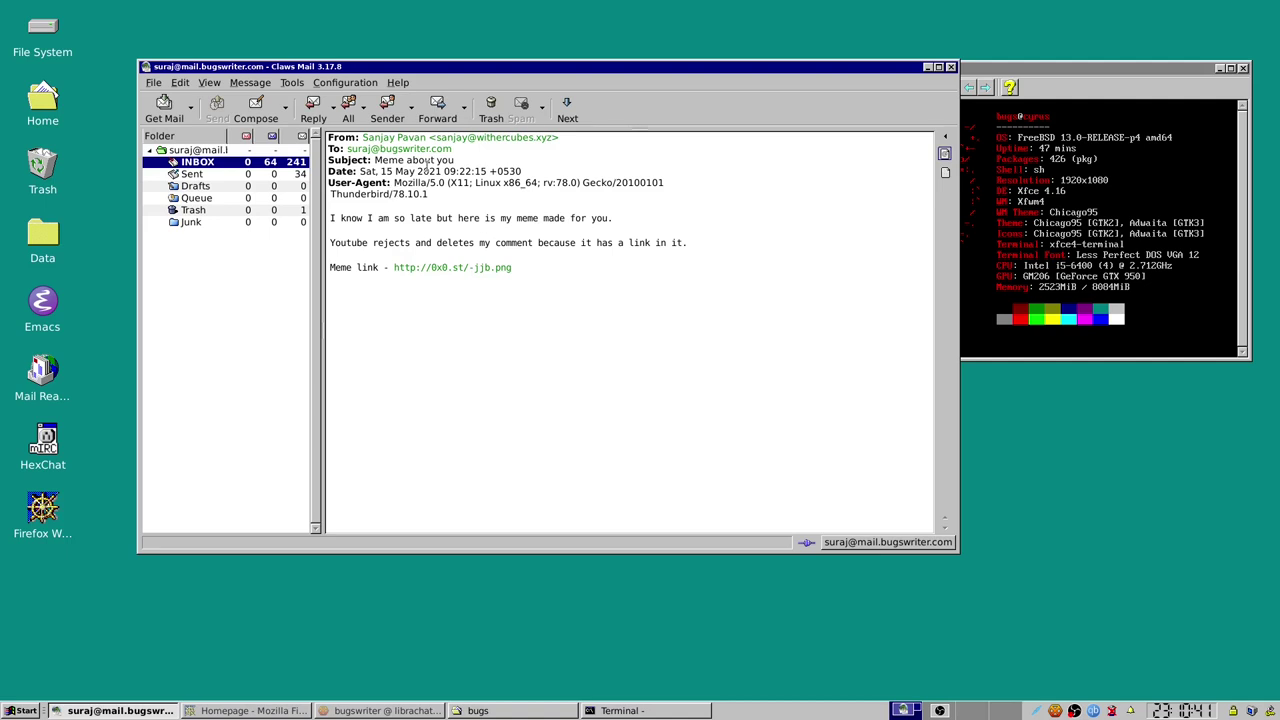
{"action": "left_click", "coordinate": [928, 67]}
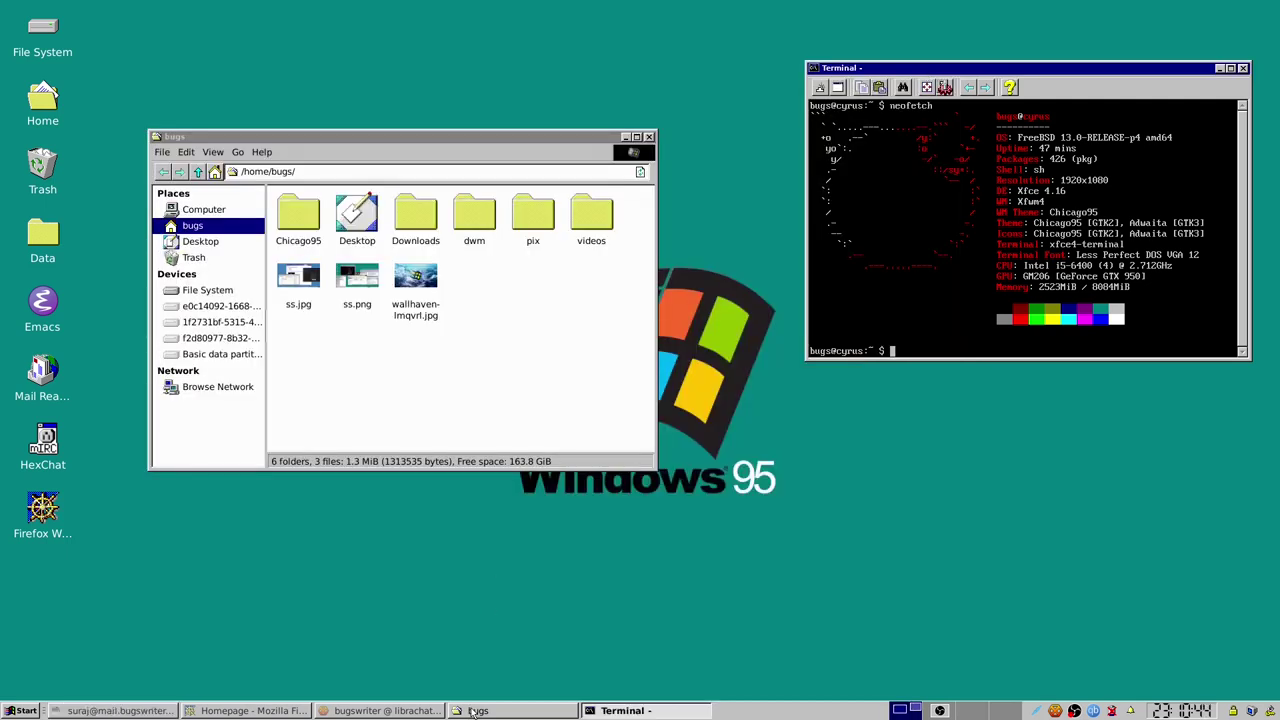
Restore the HexChat window showing #gnulinuxindia, reposition it on the desktop and minimize it.
{"action": "left_click", "coordinate": [383, 710]}
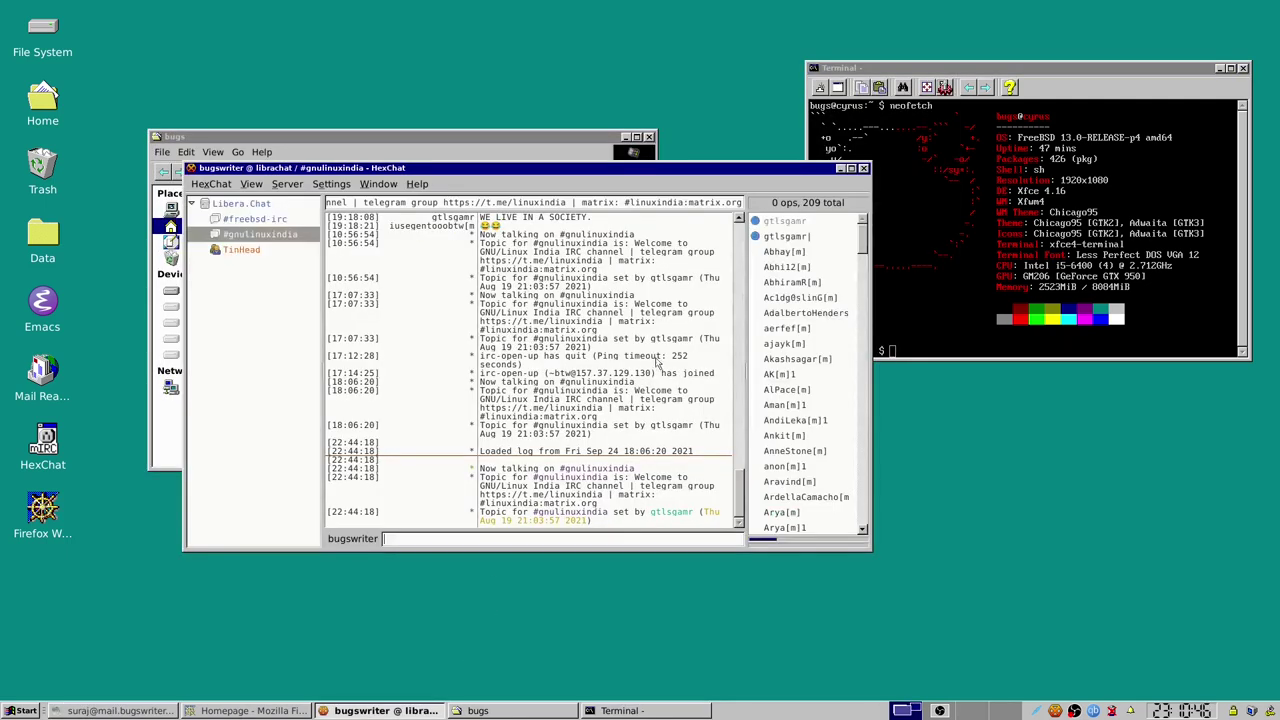
{"action": "left_click_drag", "start_coordinate": [272, 172], "coordinate": [336, 142]}
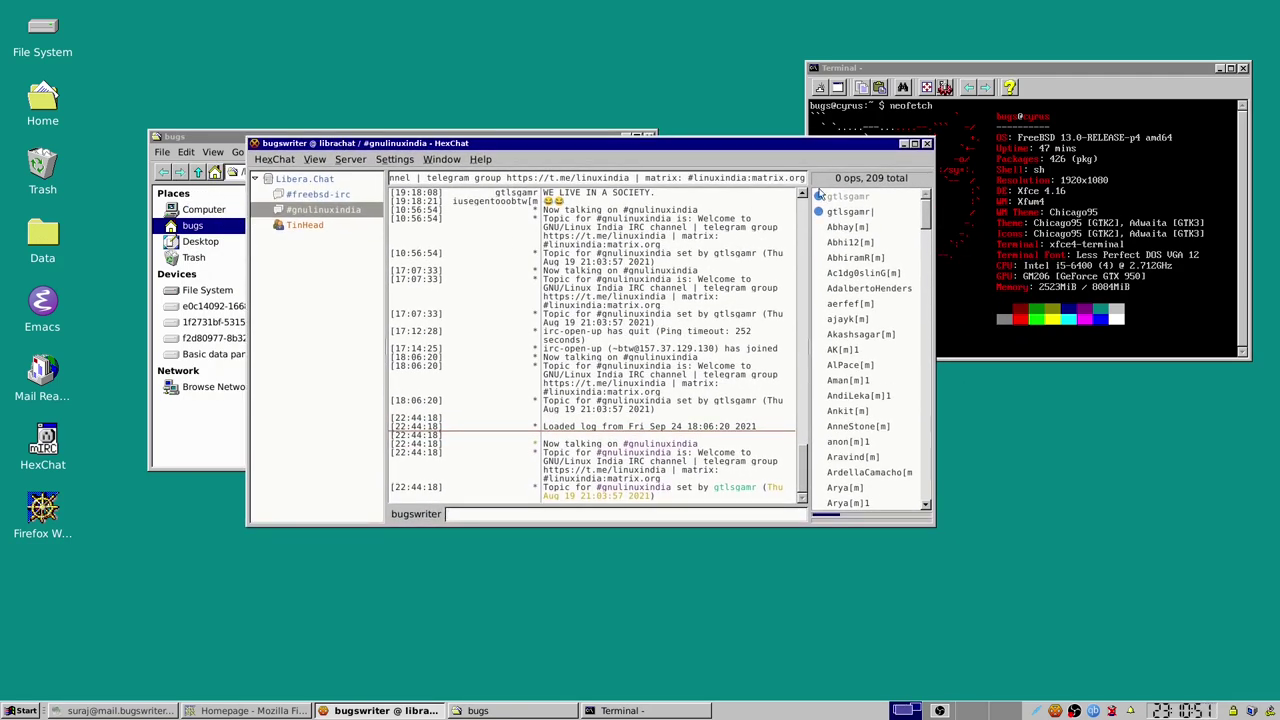
{"action": "left_click", "coordinate": [903, 144]}
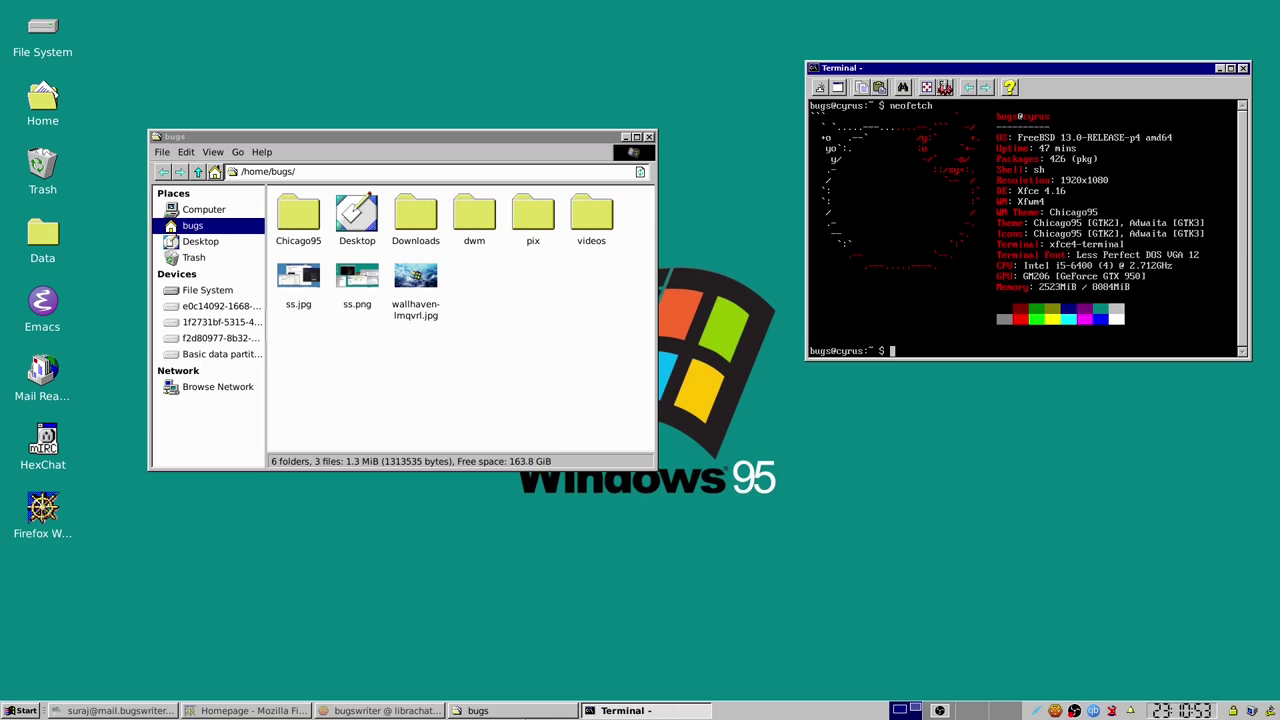
Examine the General, Emblems and Permissions properties of the bugs home folder, and close the properties dialog.
{"action": "left_click_drag", "start_coordinate": [395, 362], "coordinate": [352, 405]}
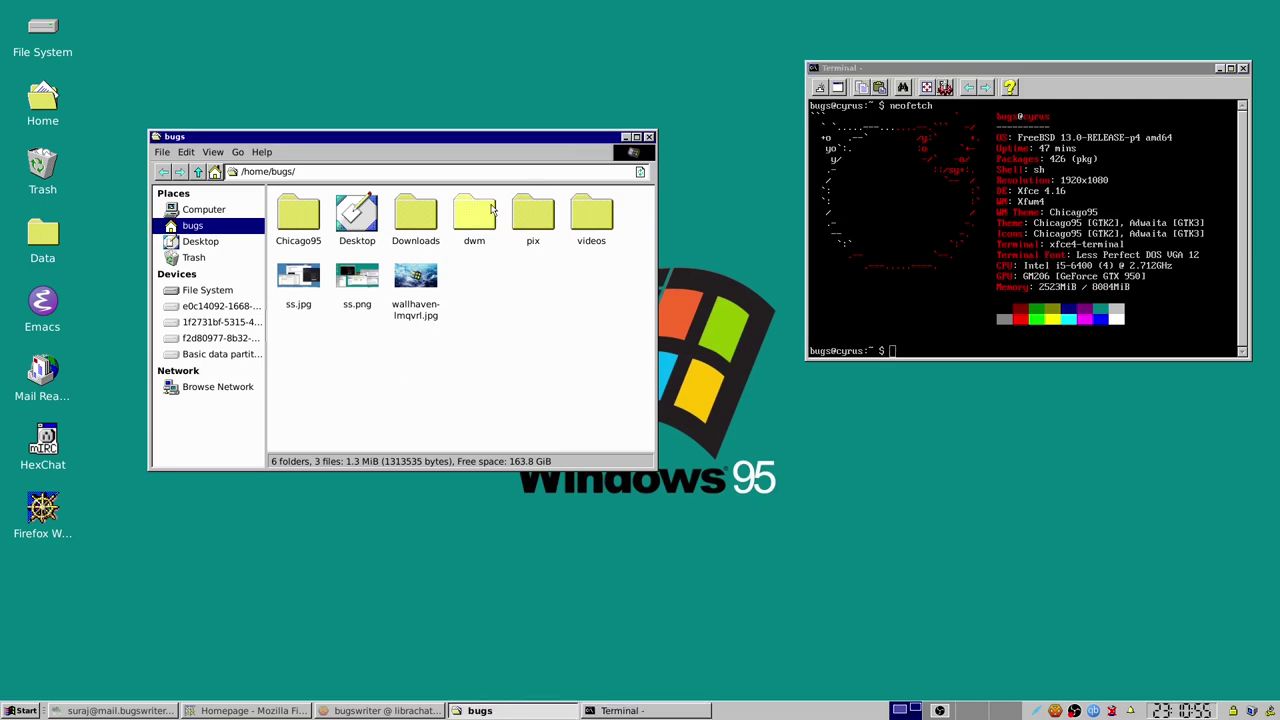
{"action": "right_click", "coordinate": [515, 308]}
{"action": "left_click", "coordinate": [545, 483]}
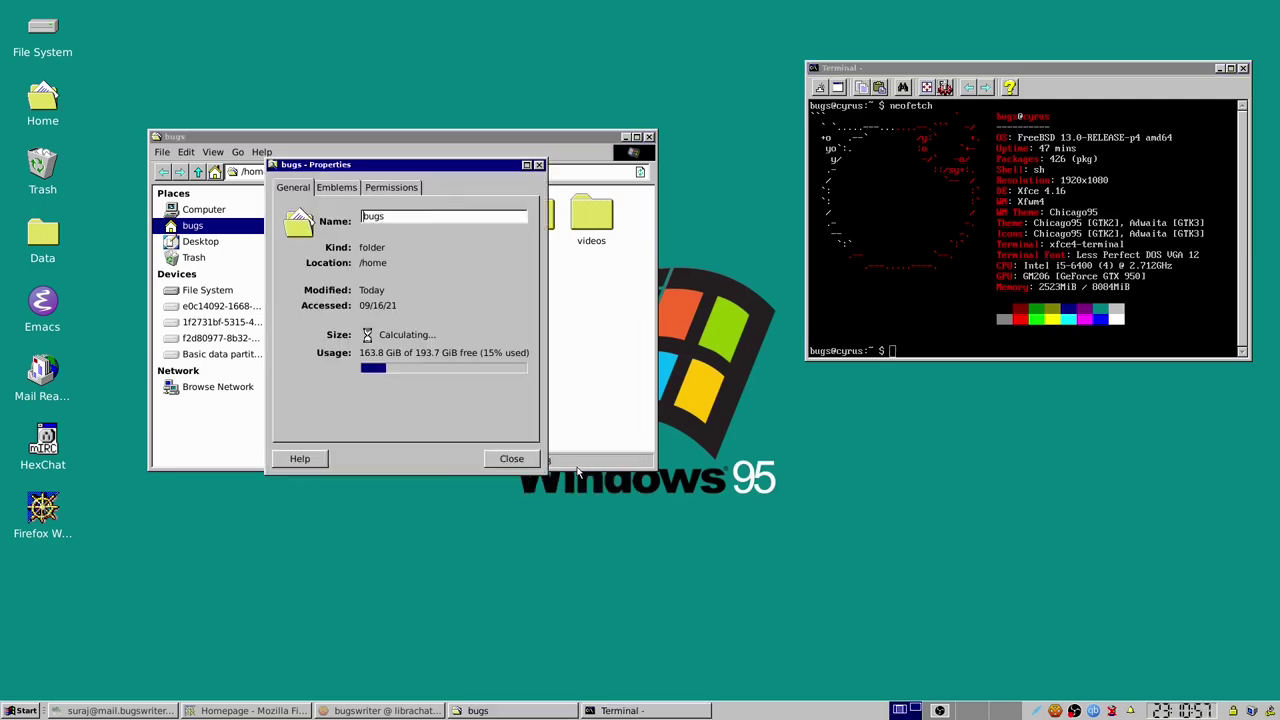
{"action": "left_click", "coordinate": [338, 187]}
{"action": "left_click", "coordinate": [381, 188]}
{"action": "left_click", "coordinate": [294, 187]}
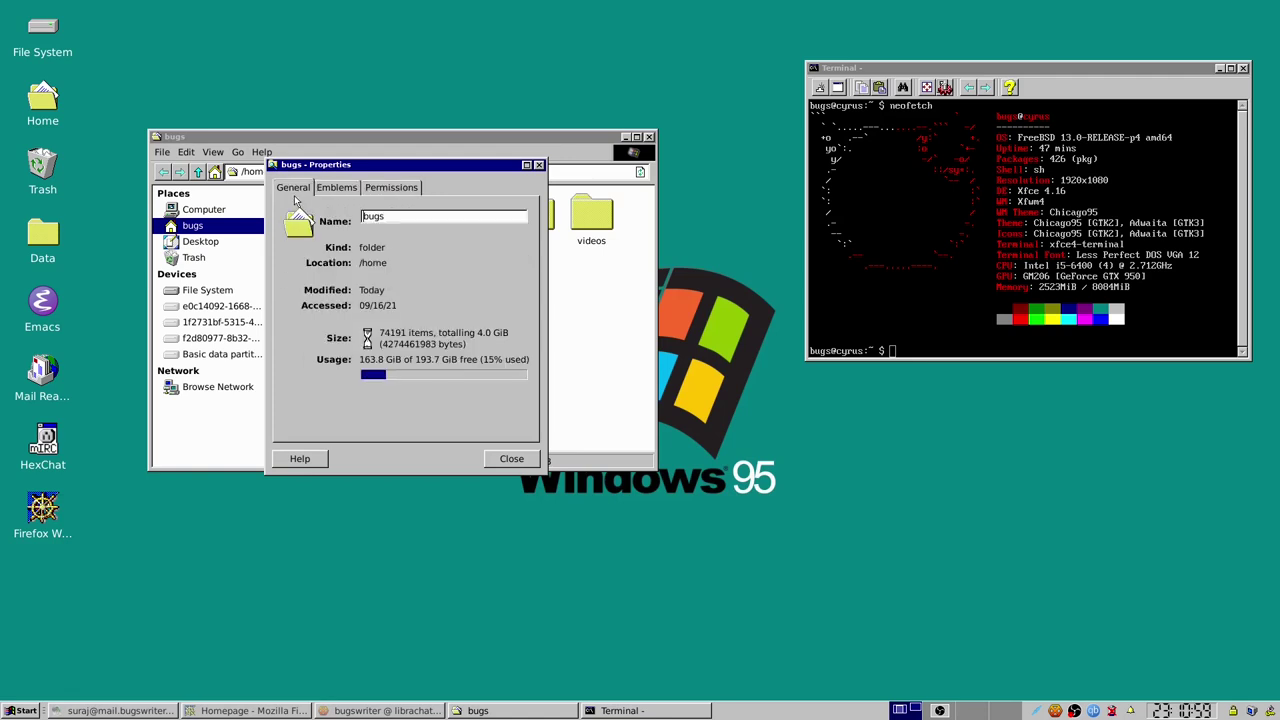
{"action": "left_click", "coordinate": [538, 165]}
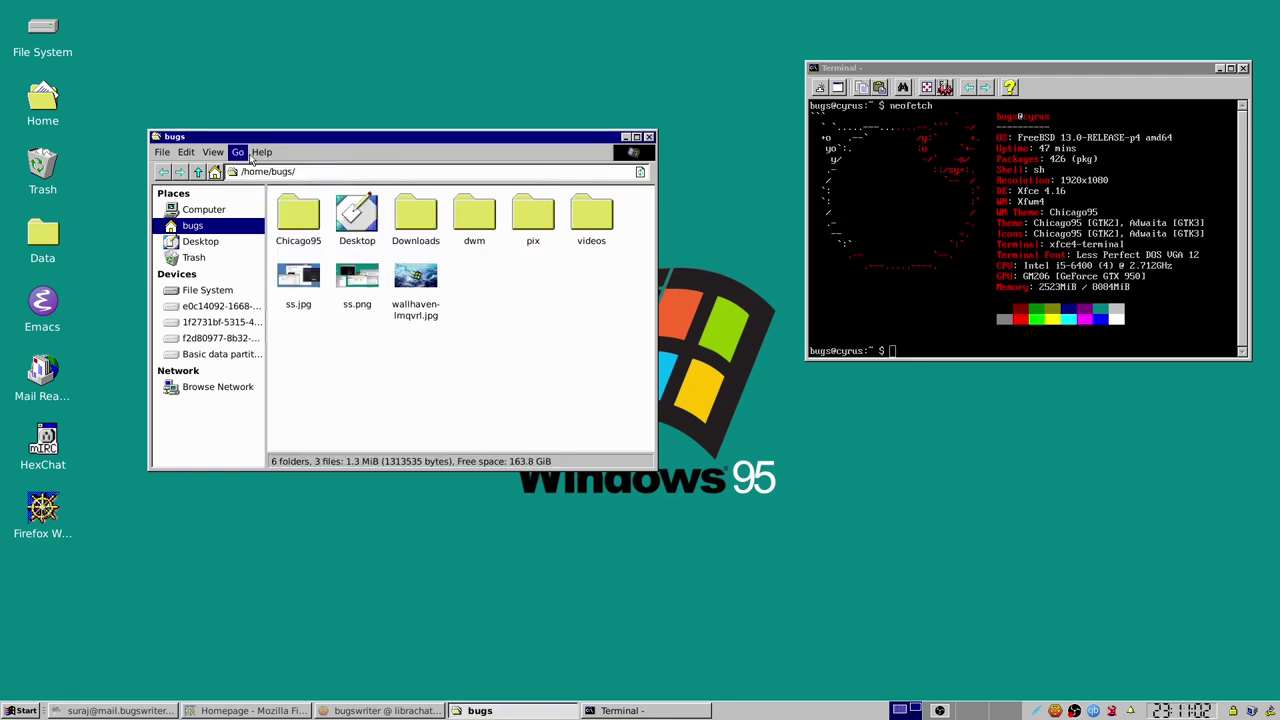
View the file manager's About information, close it and reposition the file manager window.
{"action": "left_click", "coordinate": [261, 152]}
{"action": "left_click", "coordinate": [285, 187]}
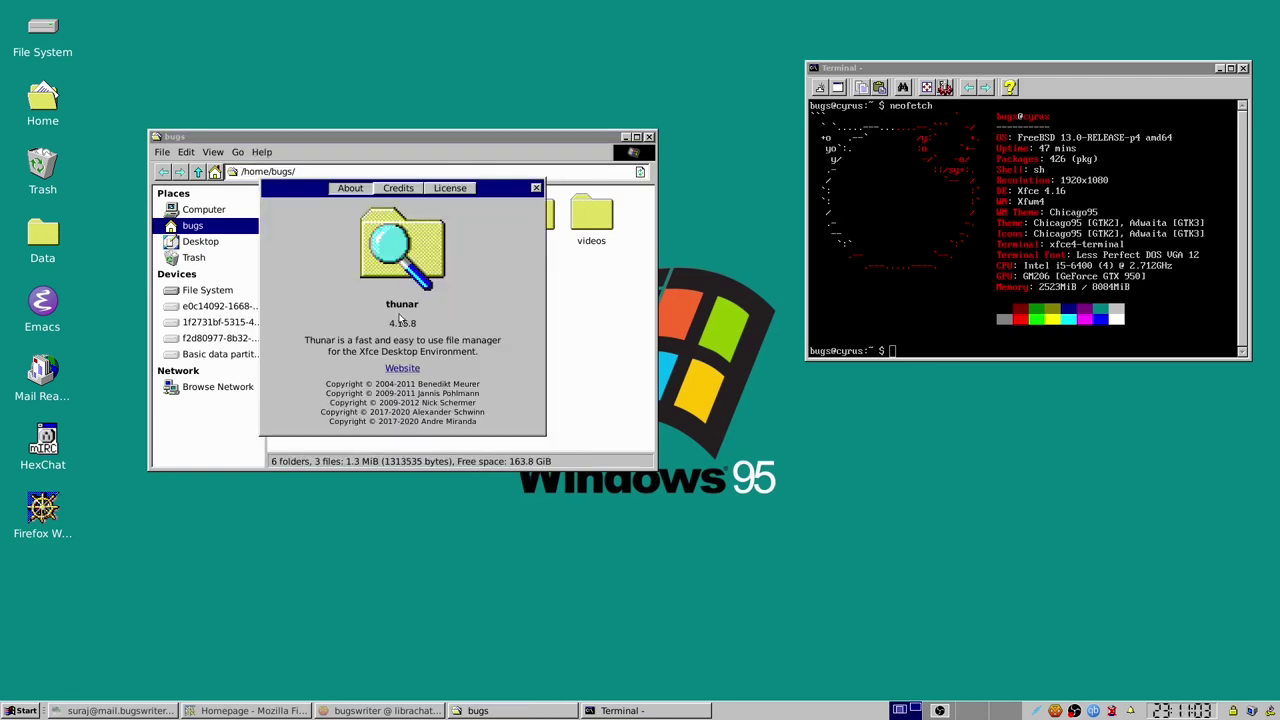
{"action": "left_click", "coordinate": [536, 188]}
{"action": "left_click_drag", "start_coordinate": [473, 141], "coordinate": [601, 99]}
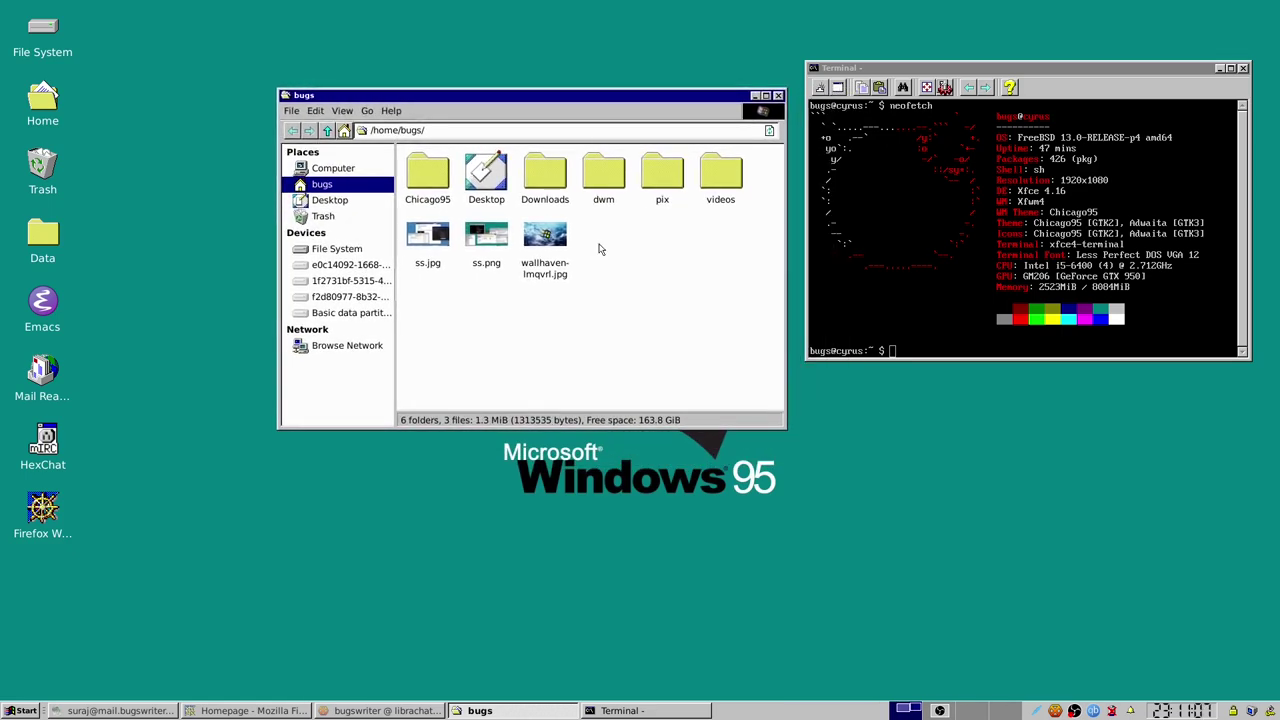
Open dwm.c from the dwm folder in Mousepad and move the editor window over the file manager.
{"action": "double_click", "coordinate": [603, 172]}
{"action": "double_click", "coordinate": [483, 236]}
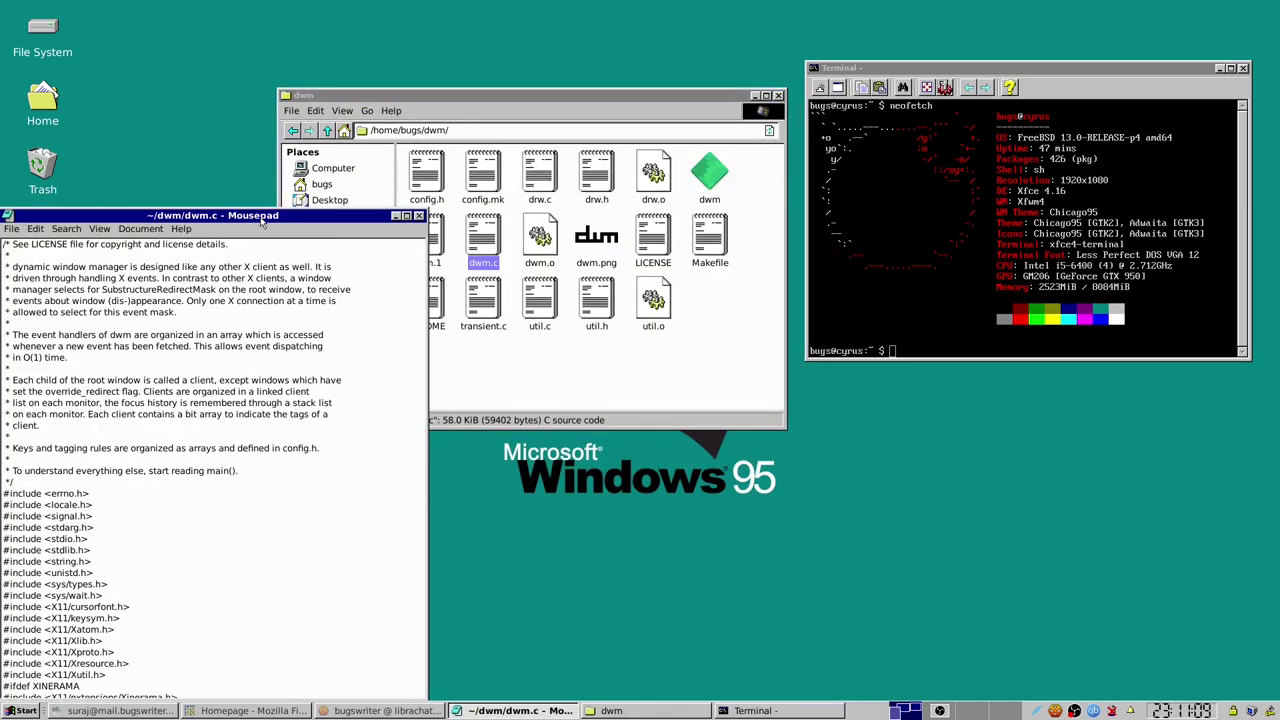
{"action": "left_click_drag", "start_coordinate": [262, 222], "coordinate": [665, 141]}
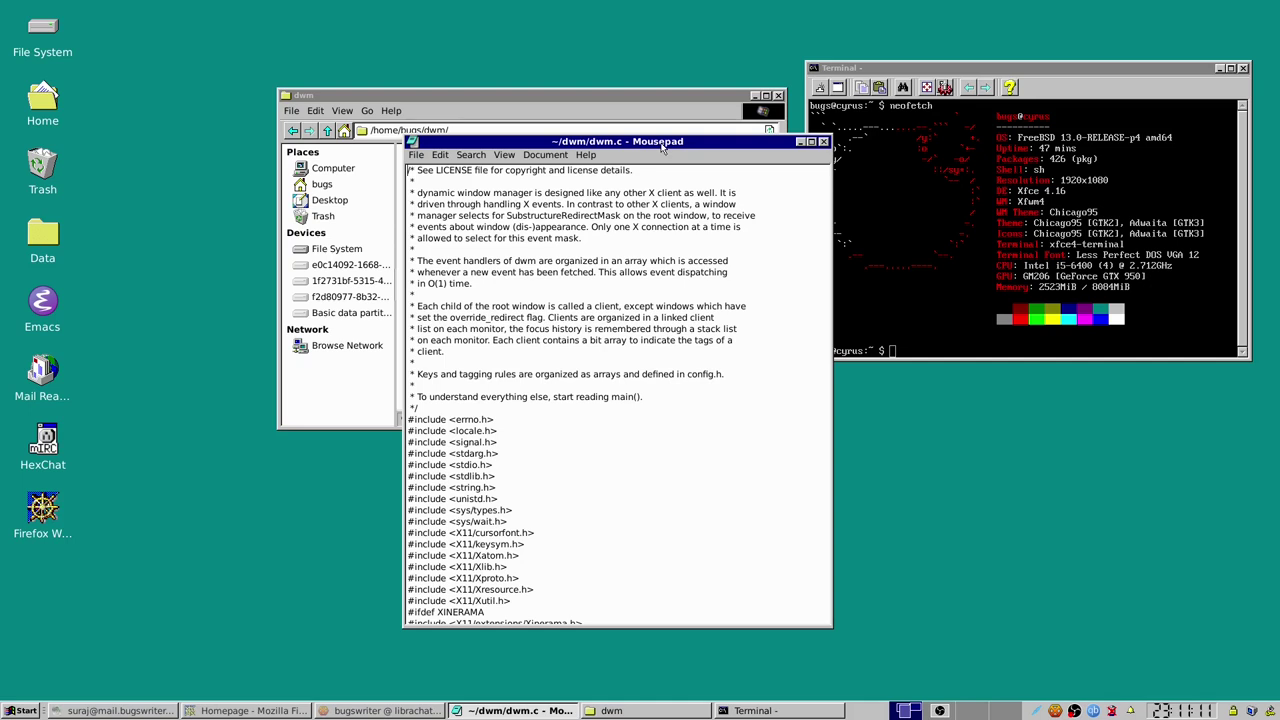
View the Save As dialog for dwm.c, cancel it and minimize the Mousepad window.
{"action": "left_click", "coordinate": [426, 158]}
{"action": "left_click", "coordinate": [603, 229]}
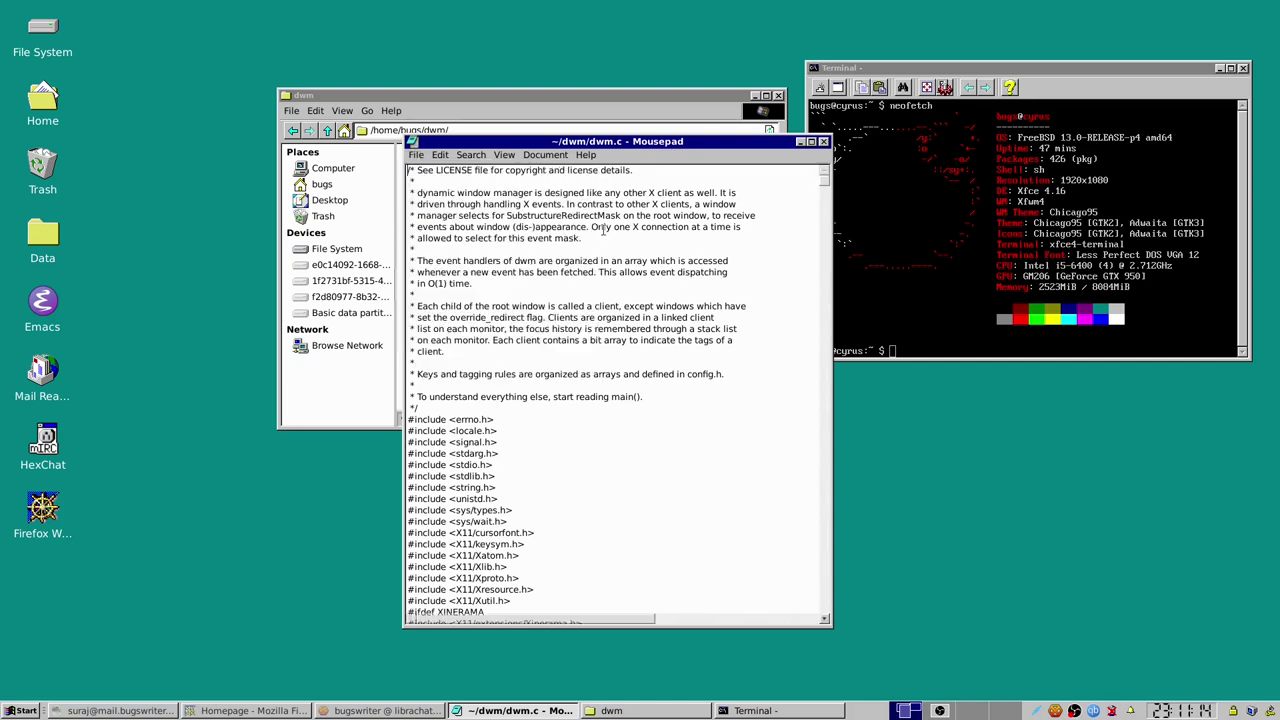
{"action": "left_click", "coordinate": [416, 155]}
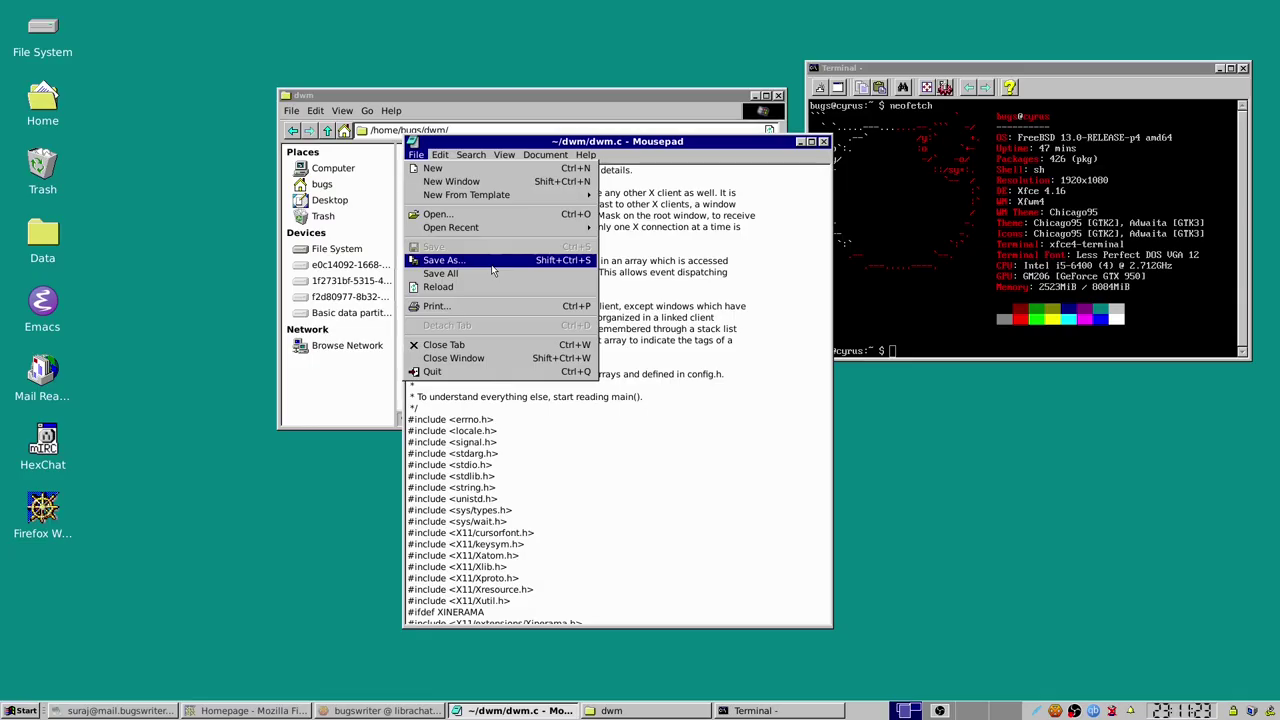
{"action": "left_click", "coordinate": [491, 263]}
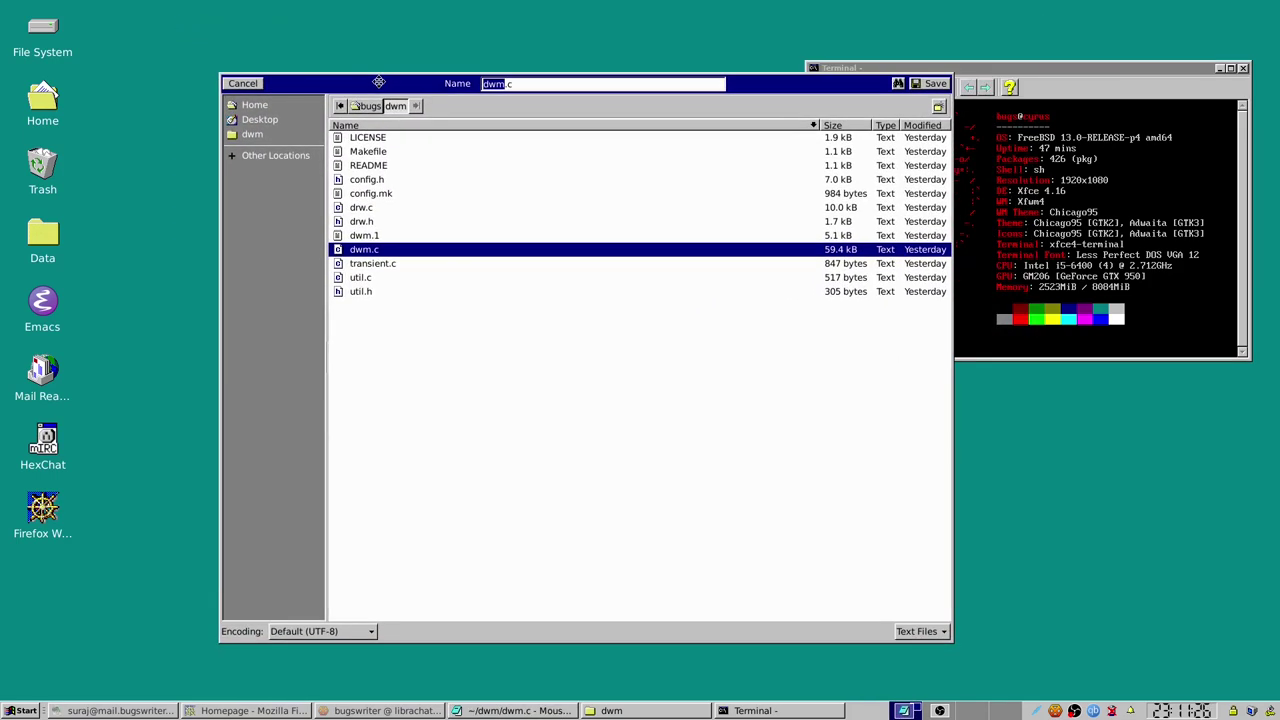
{"action": "left_click", "coordinate": [243, 83]}
{"action": "key", "text": "ctrl+q"}
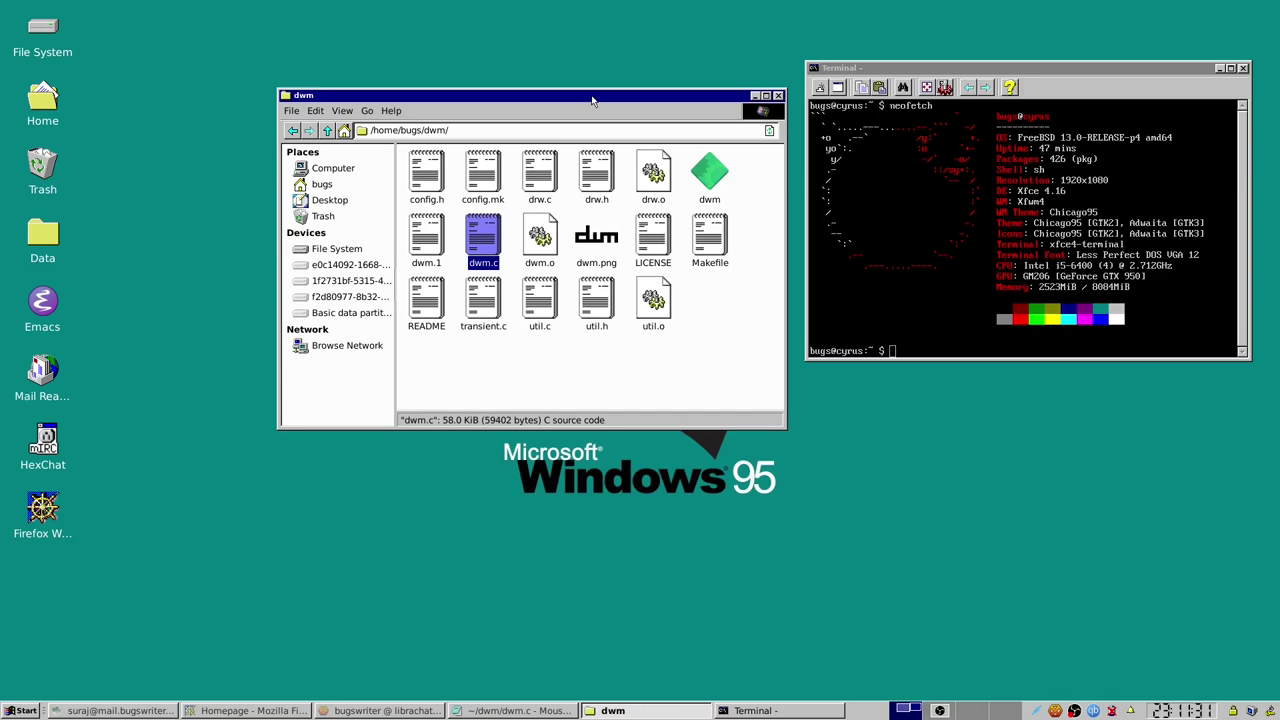
Move the dwm folder window aside, deselect dwm.c and minimize the window.
{"action": "left_click_drag", "start_coordinate": [592, 101], "coordinate": [399, 117]}
{"action": "left_click", "coordinate": [572, 341]}
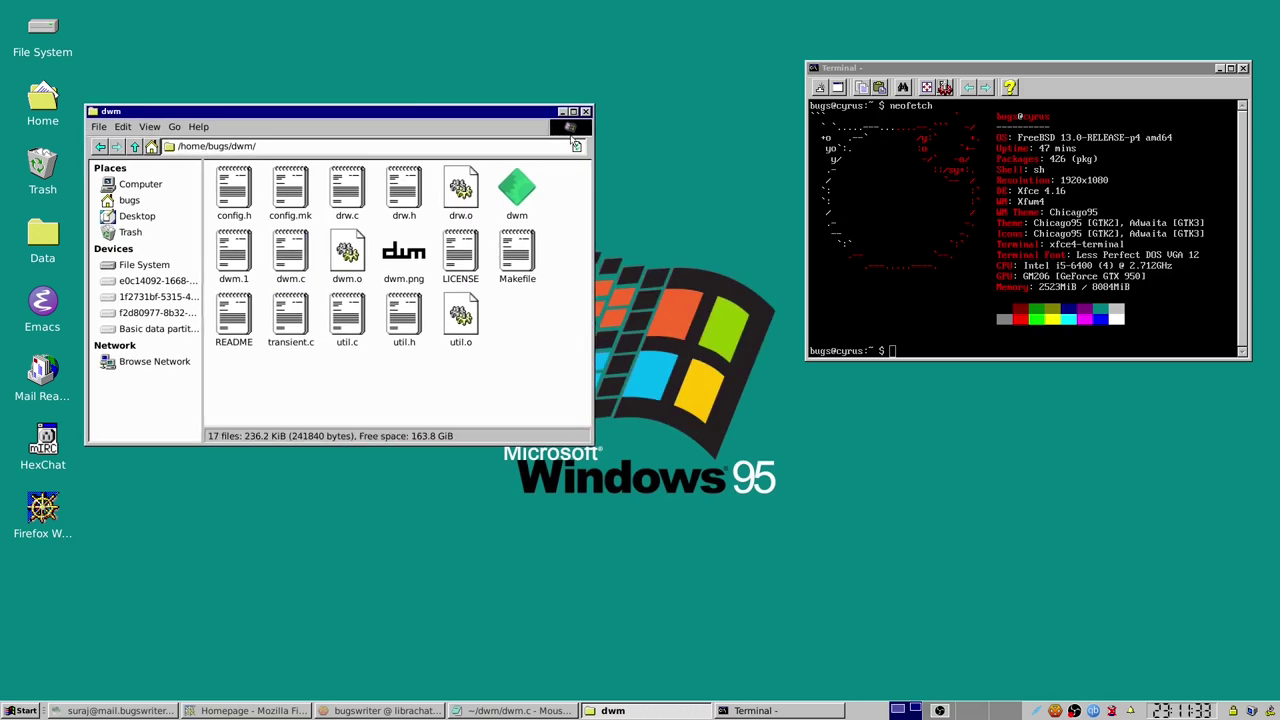
{"action": "key", "text": "ctrl+q"}
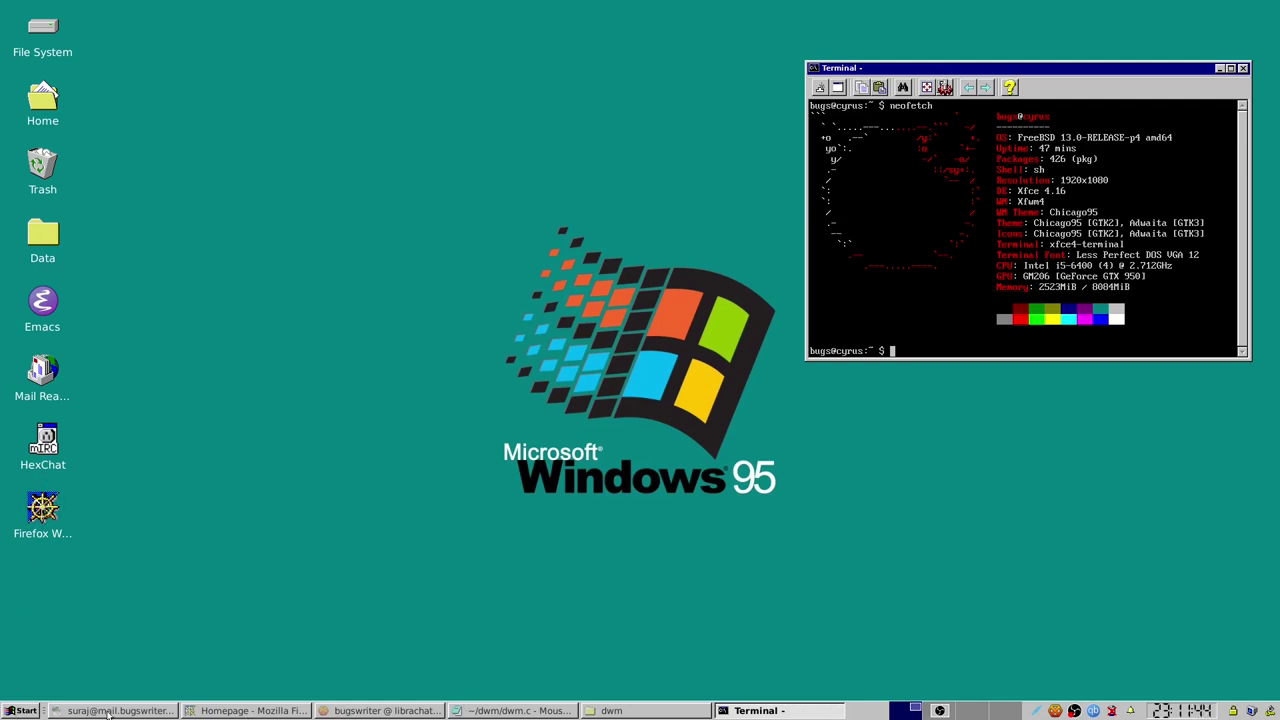
Restore the Firefox window with the bugswriter.com homepage and position it beside the terminal.
{"action": "left_click", "coordinate": [228, 712]}
{"action": "mouse_move", "coordinate": [517, 66]}
{"action": "left_mouse_down"}
{"action": "mouse_move", "coordinate": [551, 63]}
{"action": "mouse_move", "coordinate": [525, 68]}
{"action": "left_mouse_up"}
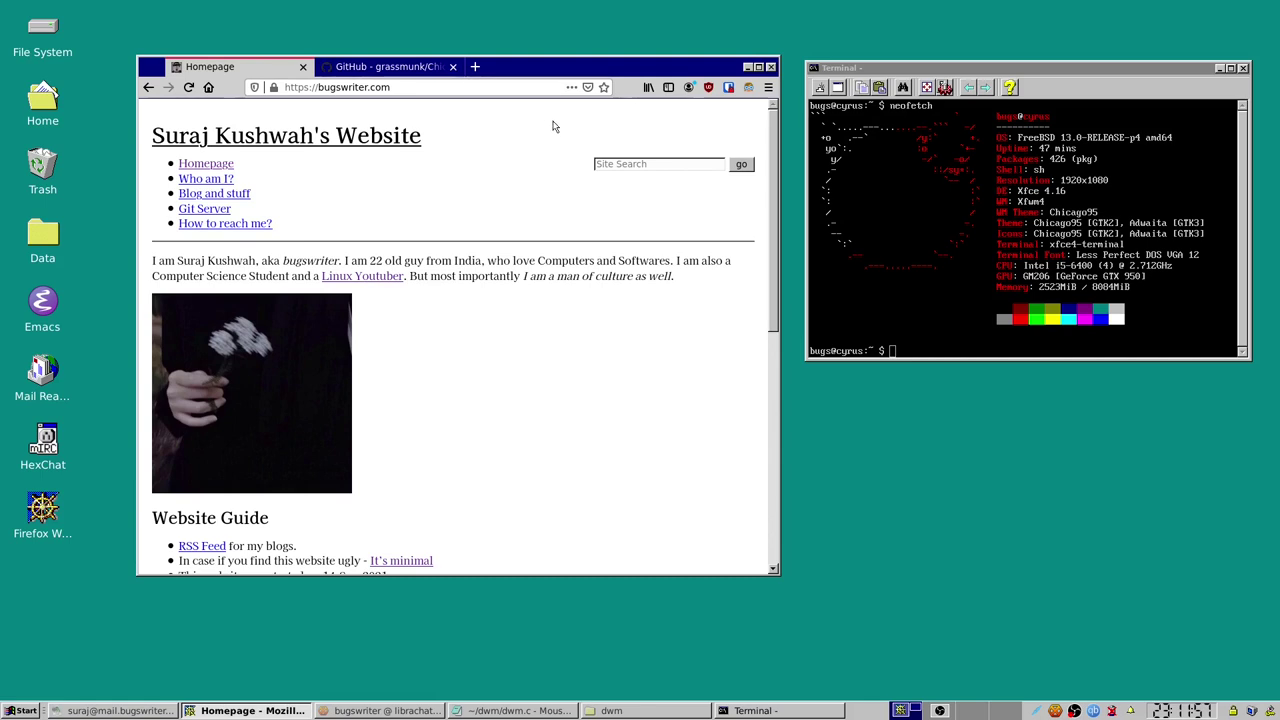
{"action": "left_click", "coordinate": [971, 343]}
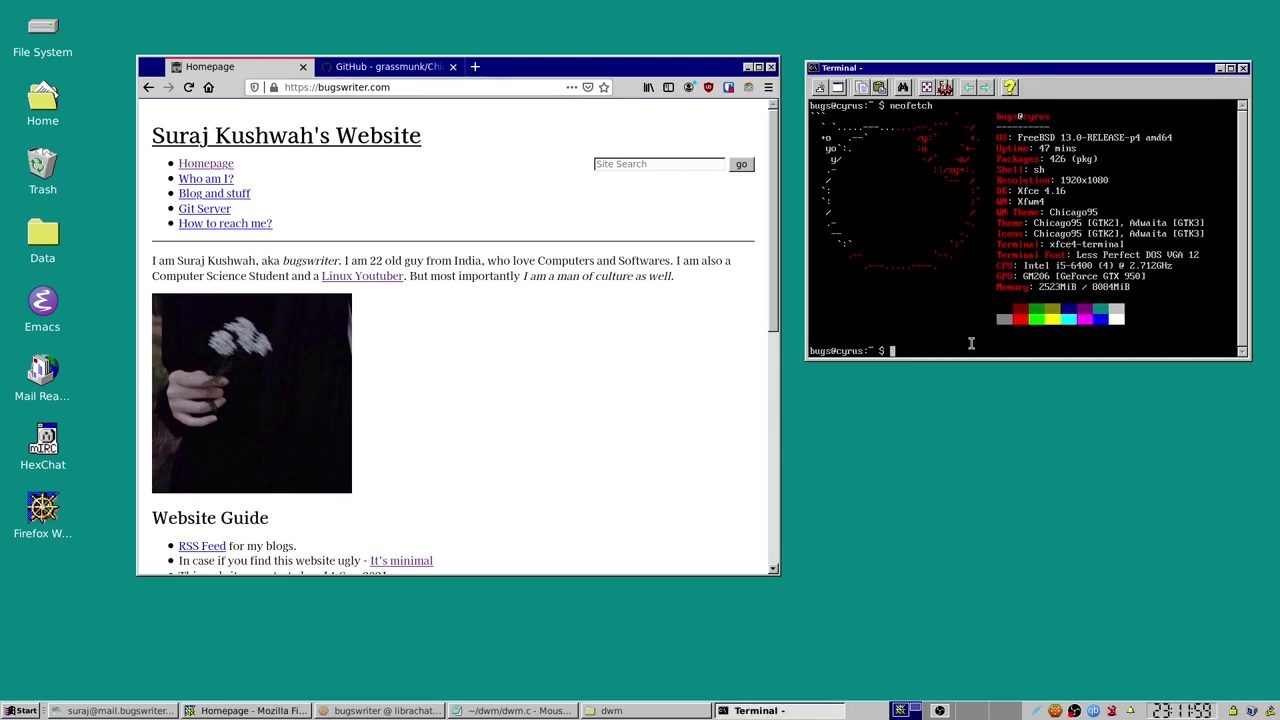
{"action": "type", "text": "firefox-esr"}
{"action": "key", "text": "BackSpace"}
{"action": "key", "text": "BackSpace"}
{"action": "key", "text": "BackSpace"}
{"action": "key", "text": "BackSpace"}
{"action": "key", "text": "BackSpace"}
{"action": "key", "text": "BackSpace"}
{"action": "key", "text": "BackSpace"}
{"action": "key", "text": "BackSpace"}
{"action": "key", "text": "BackSpace"}
{"action": "key", "text": "BackSpace"}
{"action": "key", "text": "BackSpace"}
Look through the bugswriter.com homepage and rearrange the Firefox and terminal windows so they overlap.
{"action": "scroll", "coordinate": [682, 266], "scroll_direction": "down", "scroll_amount": 4}
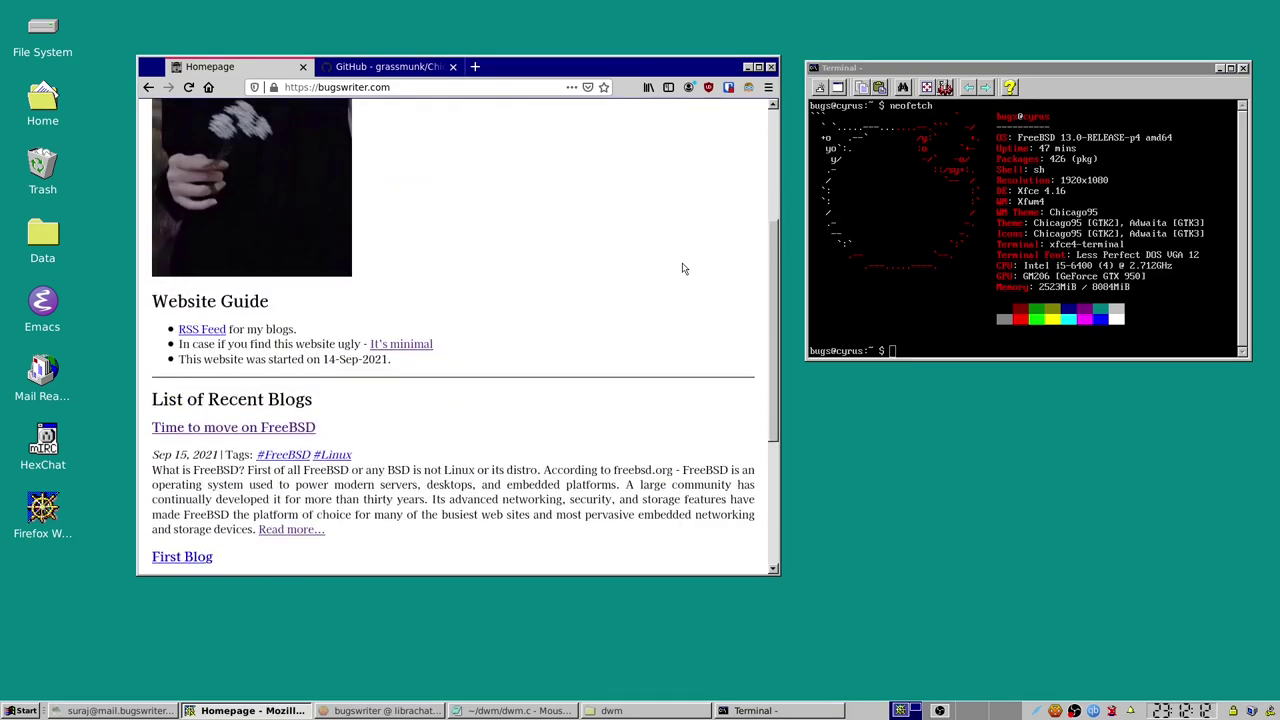
{"action": "scroll", "coordinate": [682, 268], "scroll_direction": "up", "scroll_amount": 4}
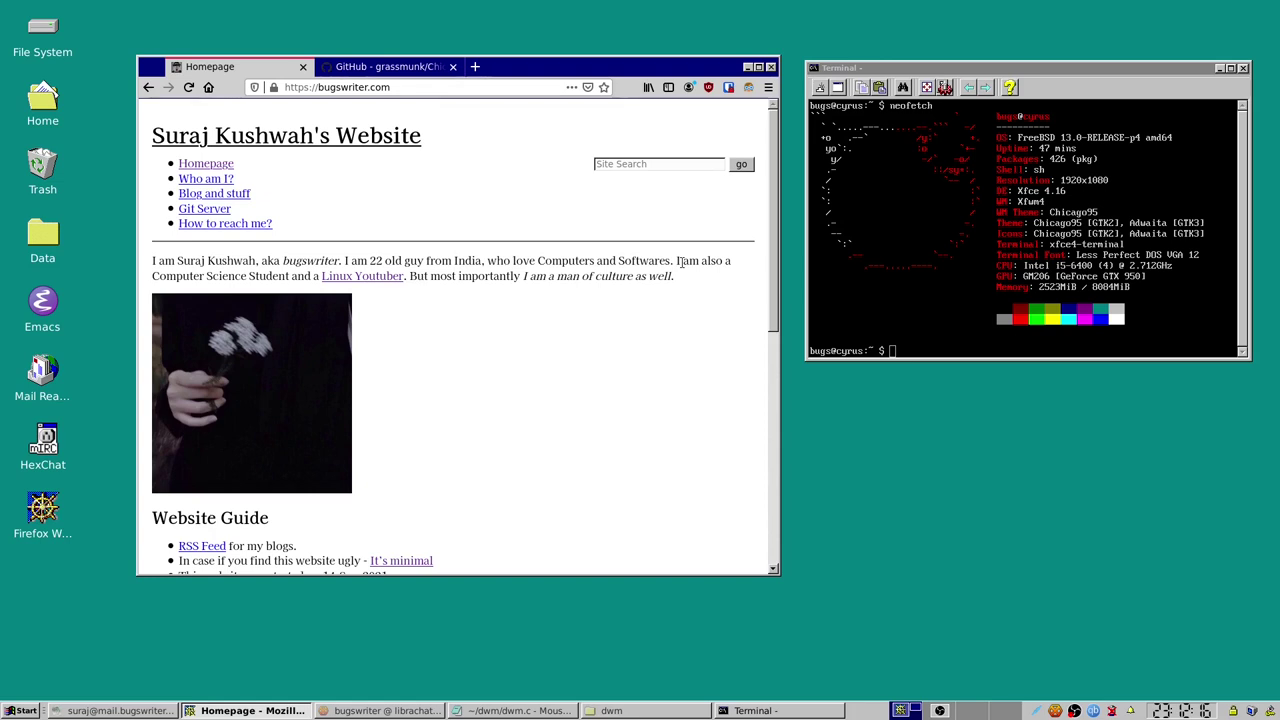
{"action": "left_click_drag", "start_coordinate": [561, 75], "coordinate": [590, 80]}
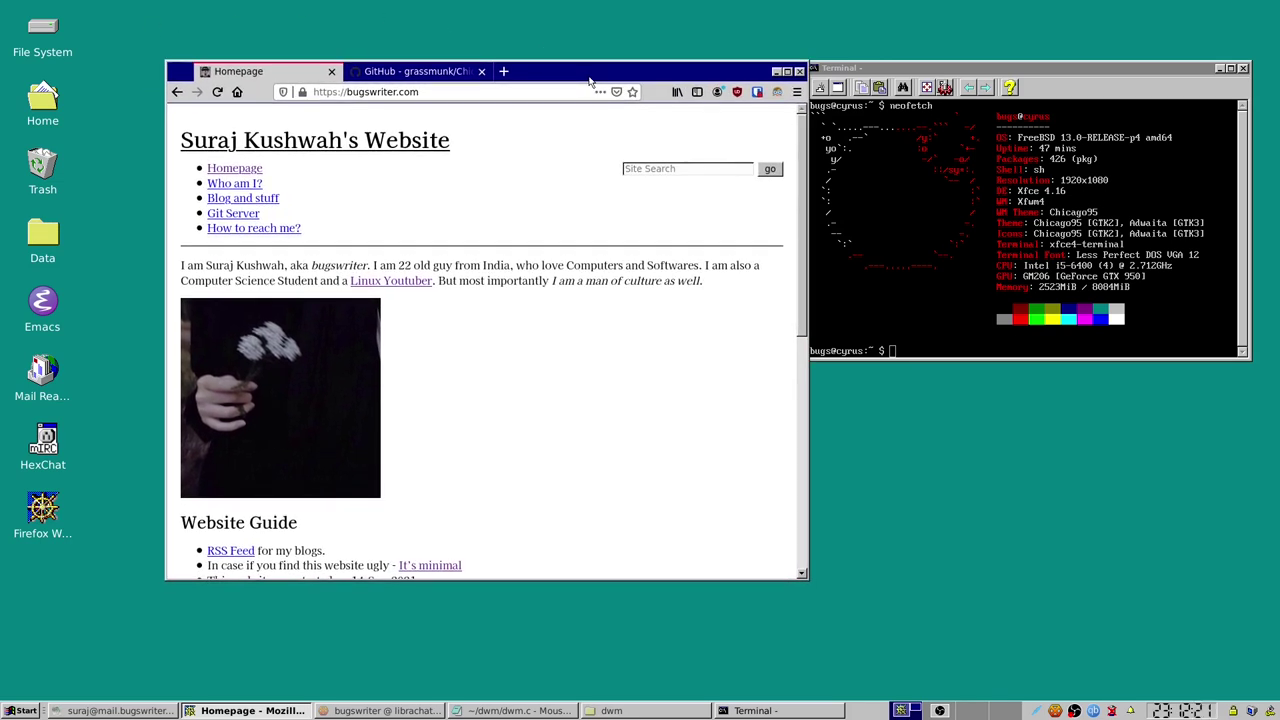
{"action": "left_click_drag", "start_coordinate": [900, 112], "coordinate": [776, 80]}
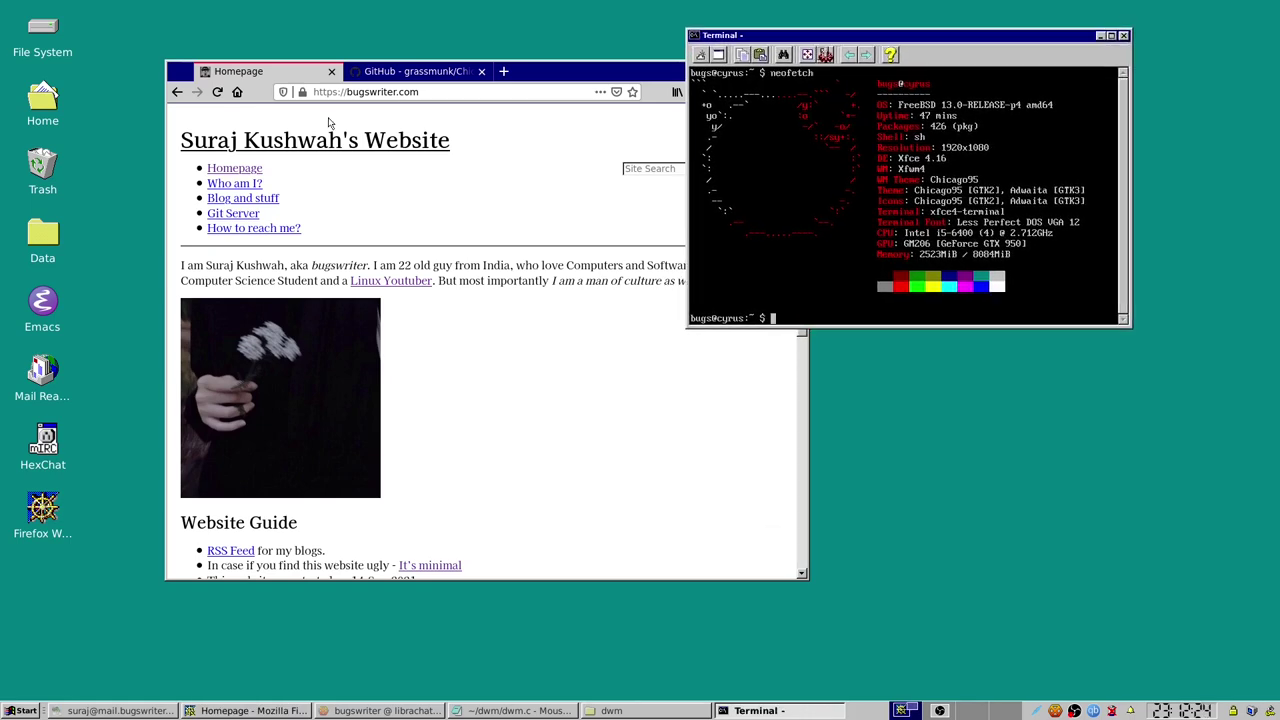
Open Emacs from the desktop, position its window over the homepage, and minimize both the Firefox and Emacs windows.
{"action": "double_click", "coordinate": [42, 302]}
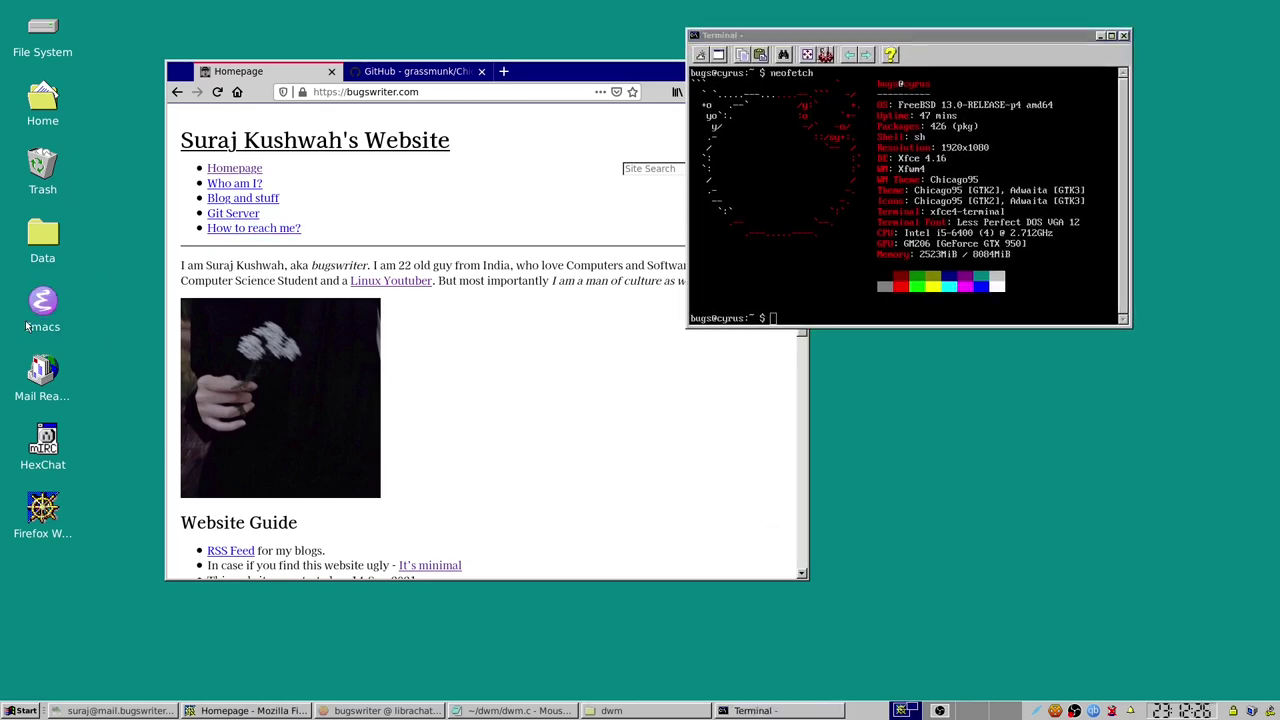
{"action": "left_click_drag", "start_coordinate": [950, 242], "coordinate": [553, 122]}
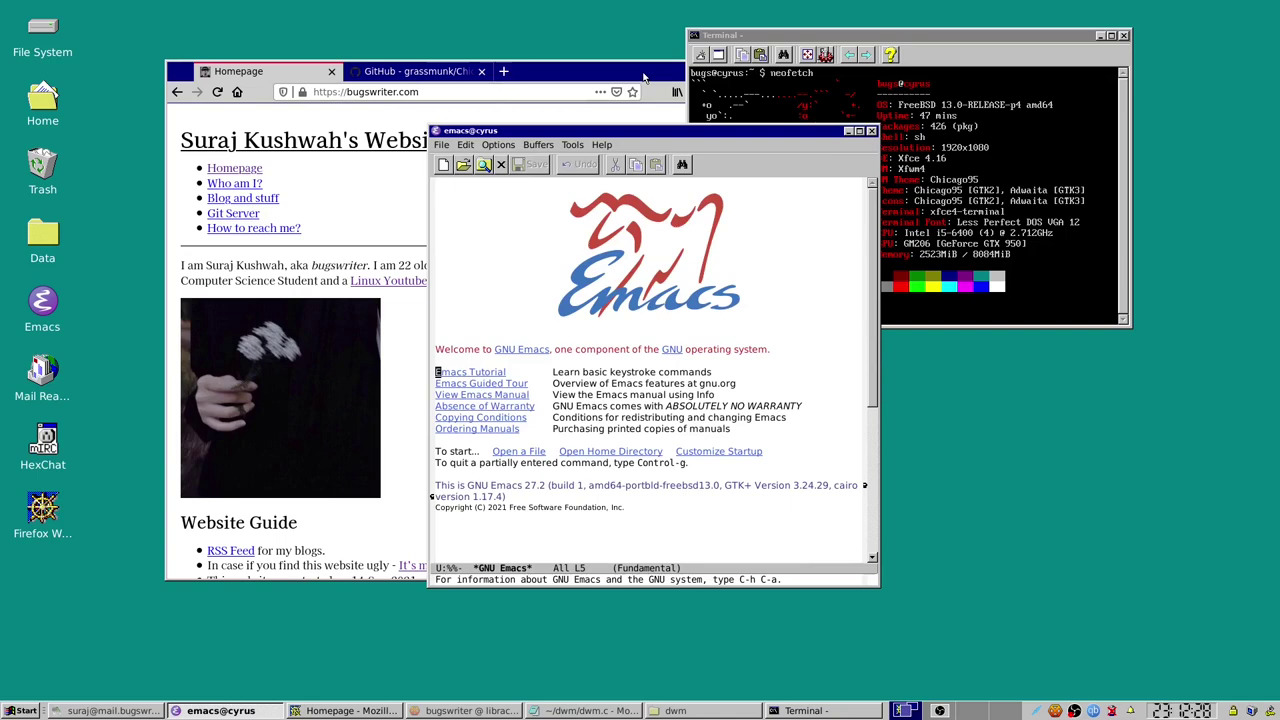
{"action": "left_click_drag", "start_coordinate": [787, 83], "coordinate": [697, 95]}
{"action": "left_click", "coordinate": [686, 83]}
{"action": "left_click", "coordinate": [216, 710]}
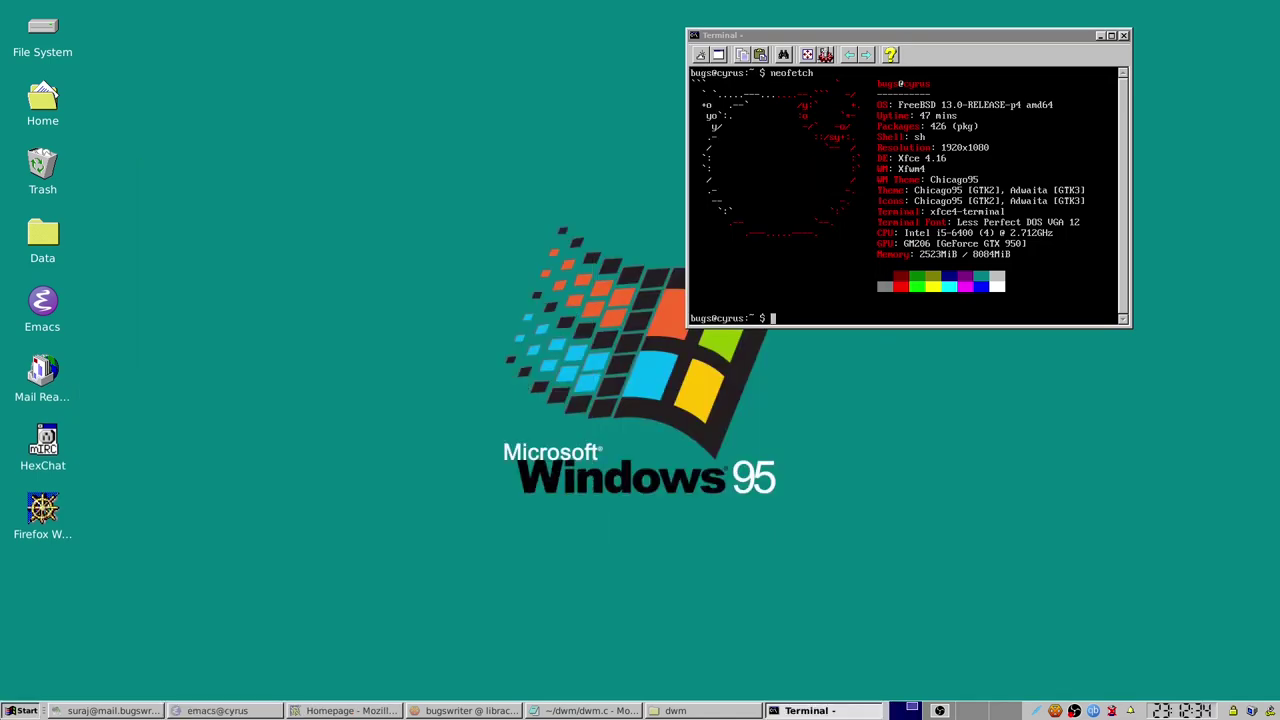
Launch qBittorrent from the Internet category of the application launcher.
{"action": "left_click", "coordinate": [22, 710]}
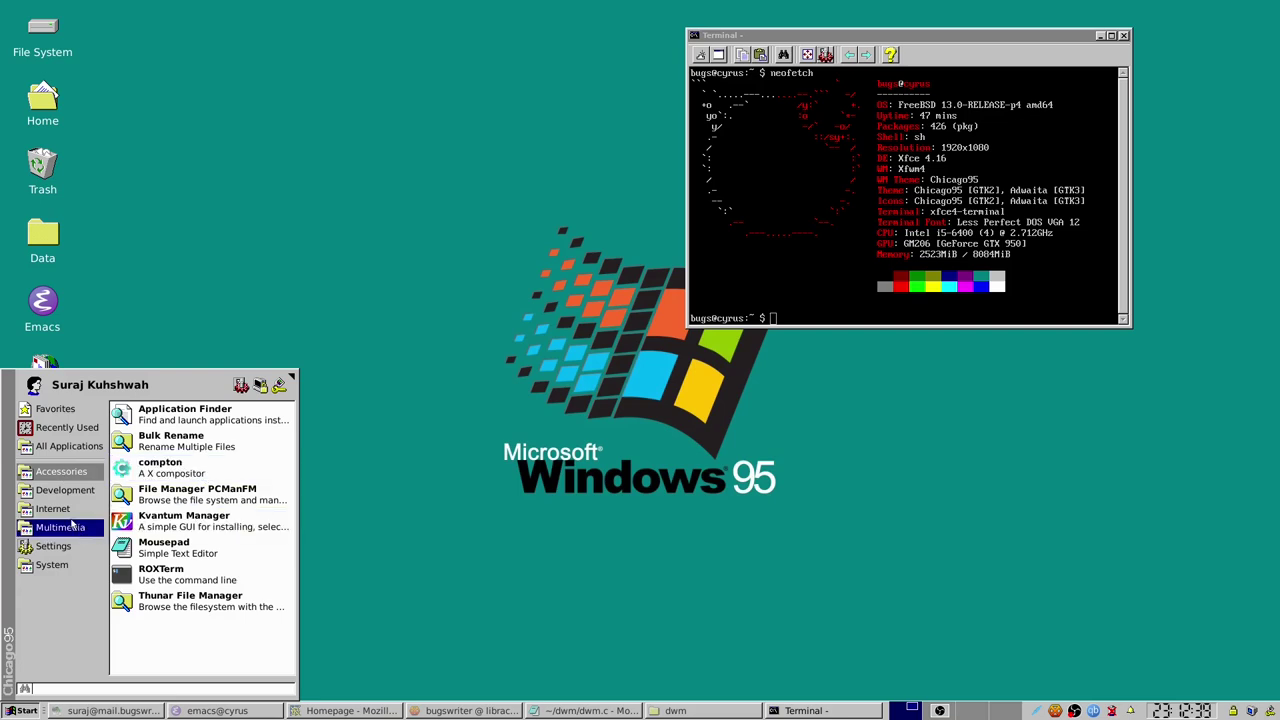
{"action": "mouse_move", "coordinate": [79, 491]}
{"action": "mouse_move", "coordinate": [55, 508]}
{"action": "left_click", "coordinate": [155, 416]}
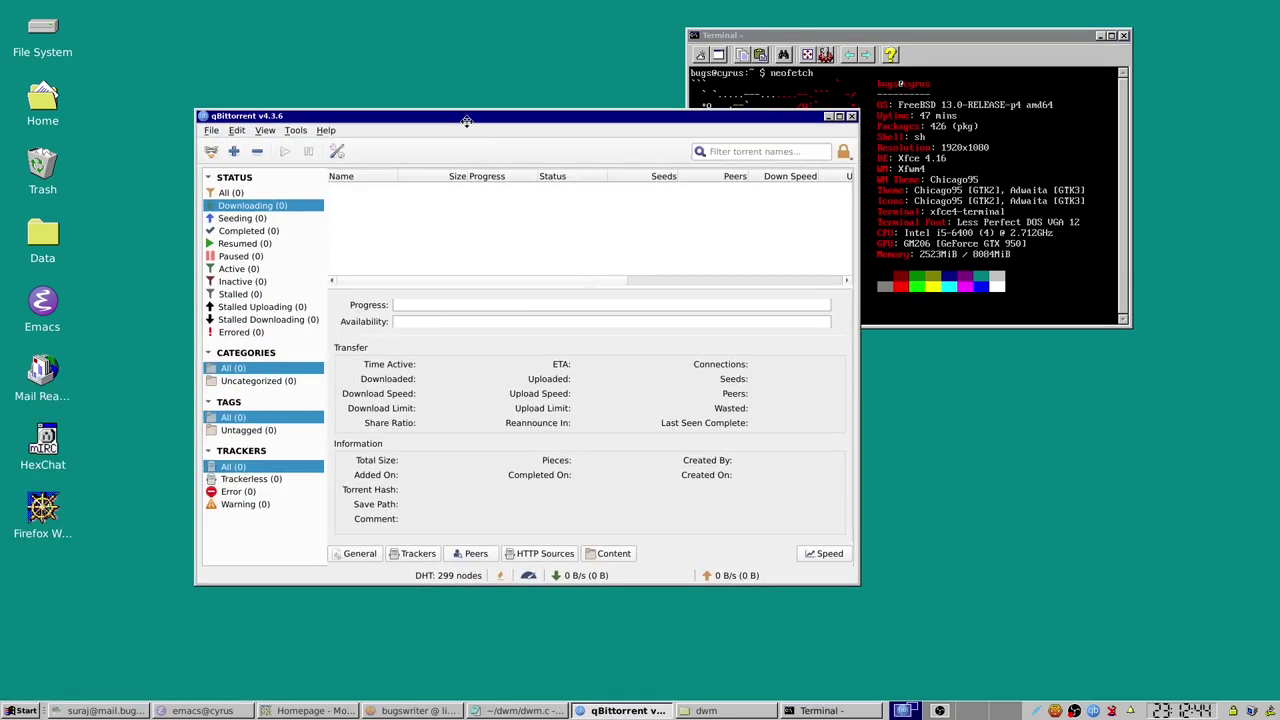
Enlarge qBittorrent's torrent list and widen its filter sidebar, then move and minimize the window.
{"action": "left_click_drag", "start_coordinate": [598, 287], "coordinate": [597, 328]}
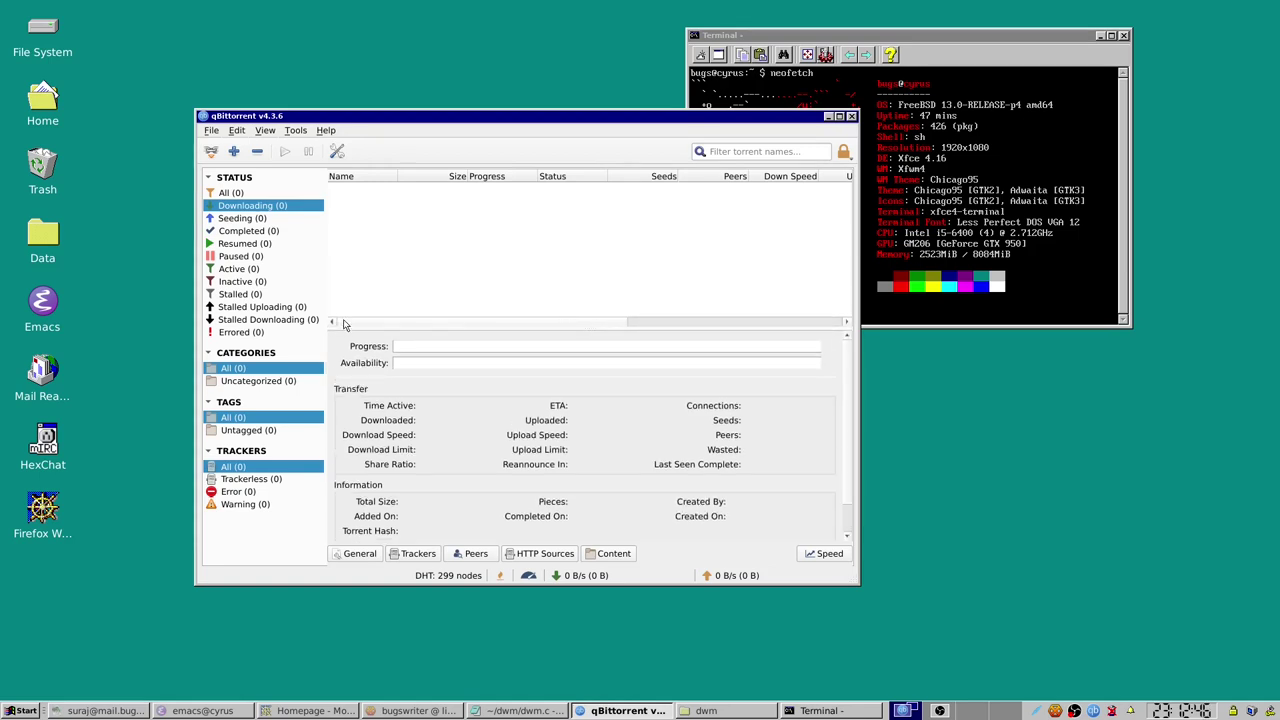
{"action": "left_click_drag", "start_coordinate": [325, 321], "coordinate": [339, 321]}
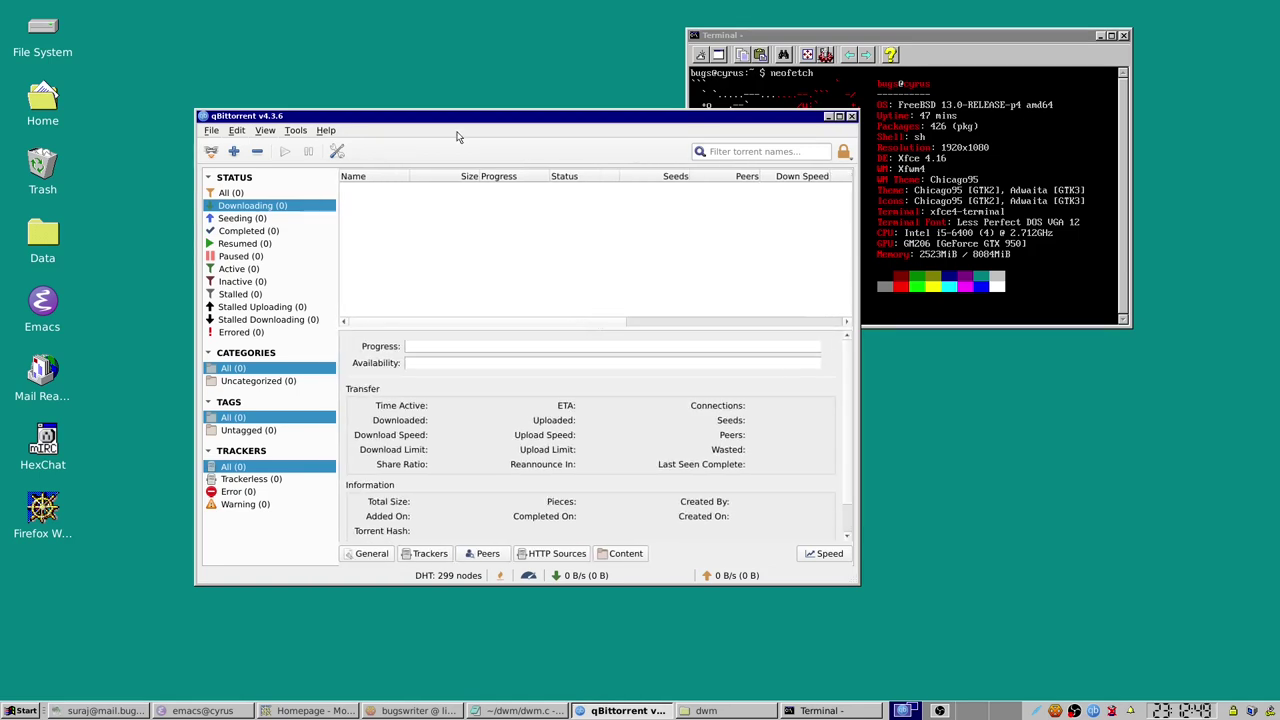
{"action": "left_click_drag", "start_coordinate": [488, 119], "coordinate": [383, 146]}
{"action": "left_click", "coordinate": [724, 144]}
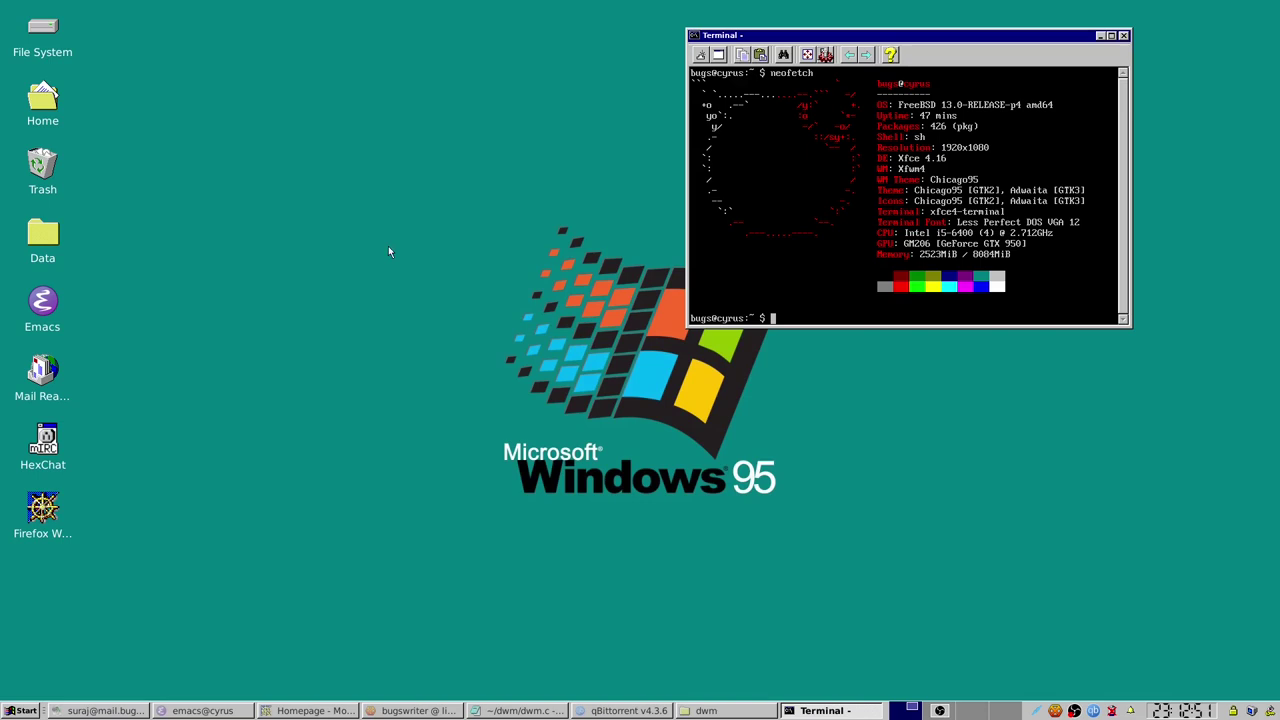
Enlarge the terminal window near the middle of the desktop and clear its neofetch output.
{"action": "left_click_drag", "start_coordinate": [790, 36], "coordinate": [420, 132]}
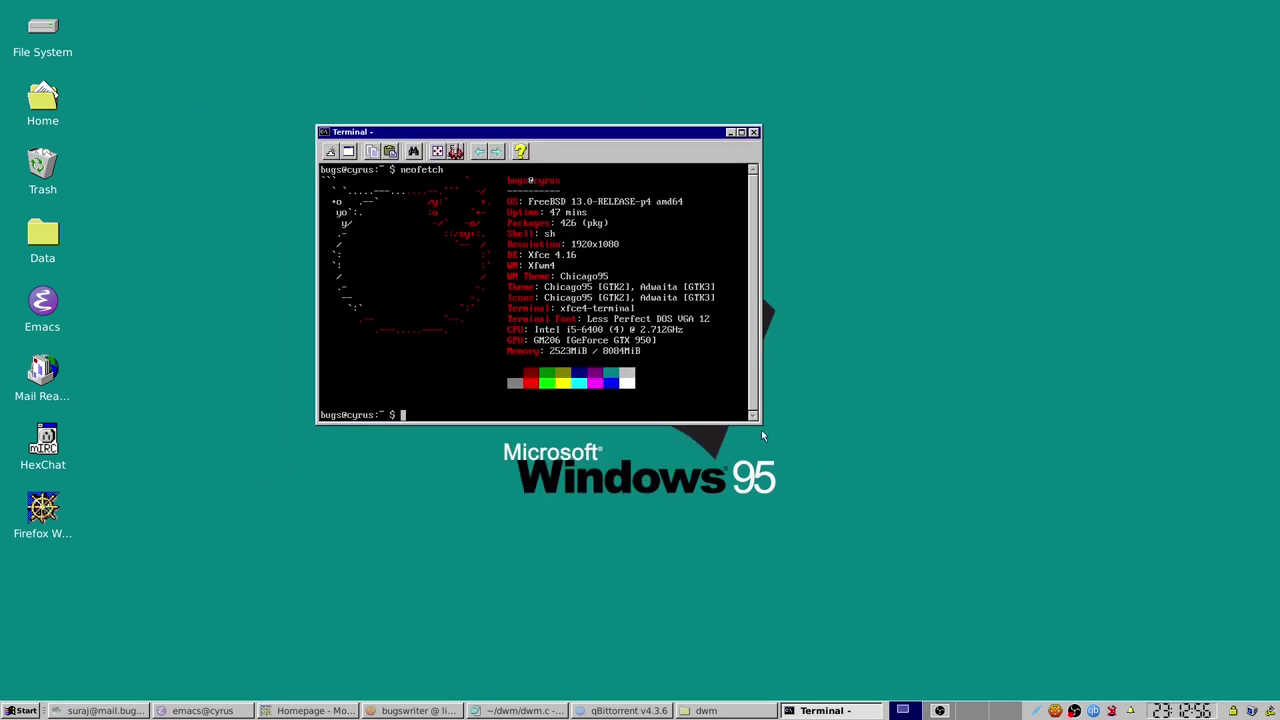
{"action": "left_click_drag", "start_coordinate": [761, 429], "coordinate": [940, 575]}
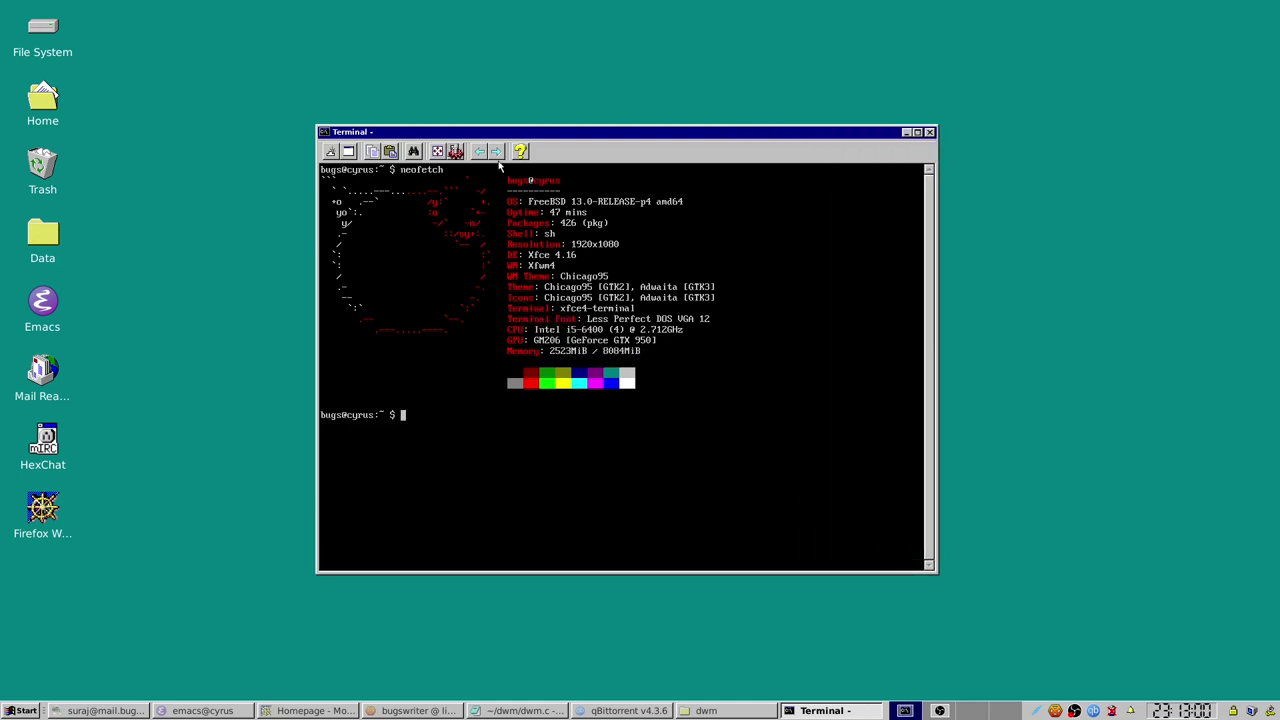
{"action": "left_click_drag", "start_coordinate": [533, 132], "coordinate": [628, 104]}
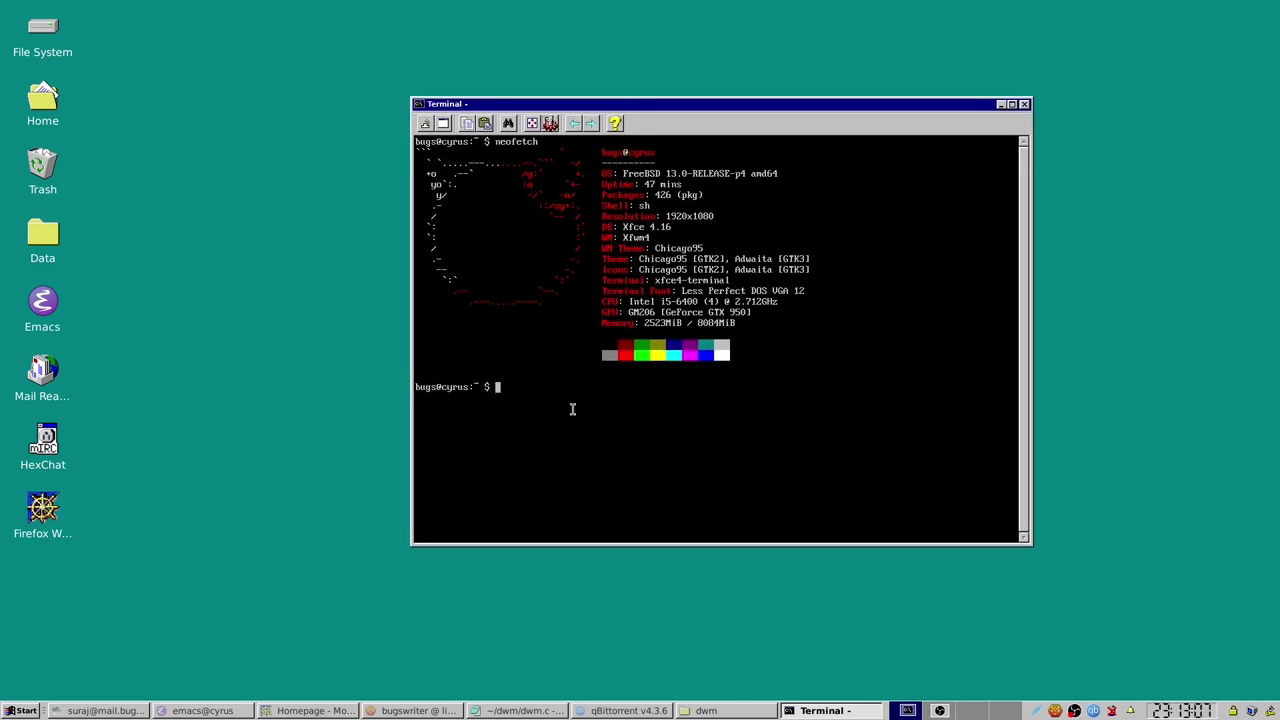
{"action": "type", "text": "ear"}
{"action": "key", "text": "Return"}
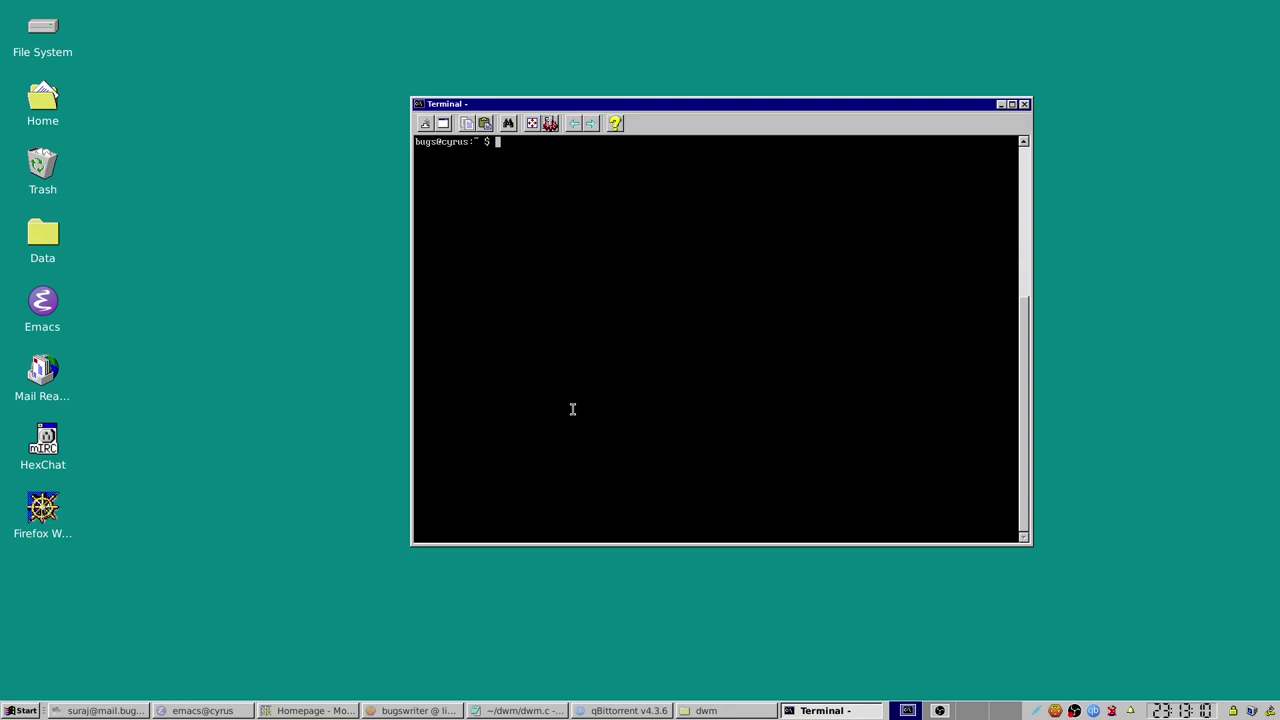
Restore Firefox on the grassmunk/Chicago95 GitHub page and look over its file list and README screenshot.
{"action": "left_click", "coordinate": [347, 710]}
{"action": "left_click", "coordinate": [325, 82]}
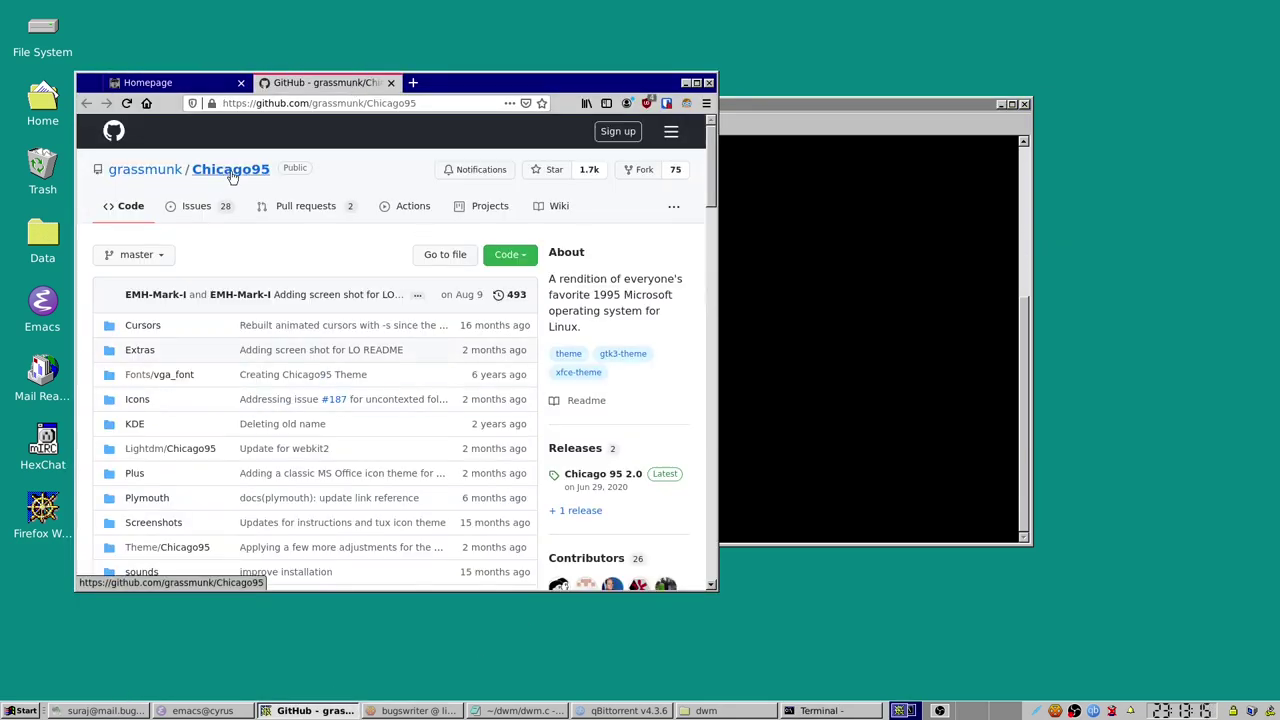
{"action": "scroll", "coordinate": [483, 341], "scroll_direction": "down", "scroll_amount": 1}
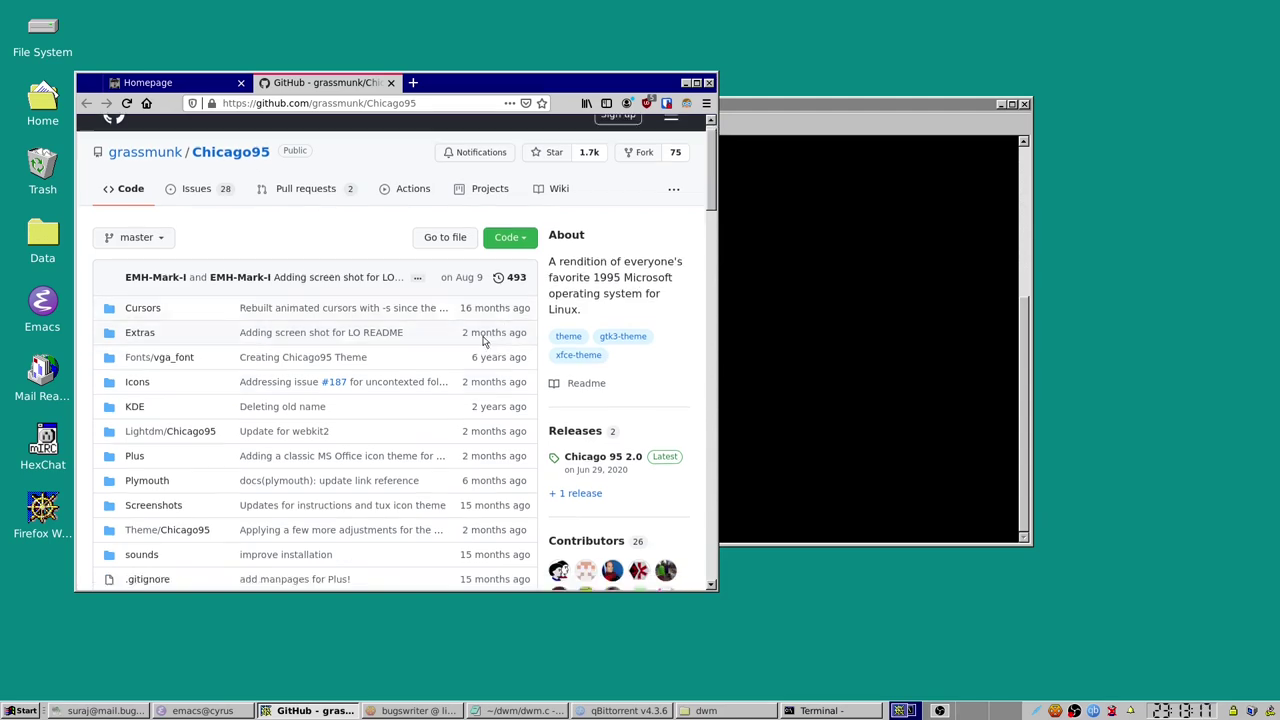
{"action": "scroll", "coordinate": [329, 360], "scroll_direction": "down", "scroll_amount": 8}
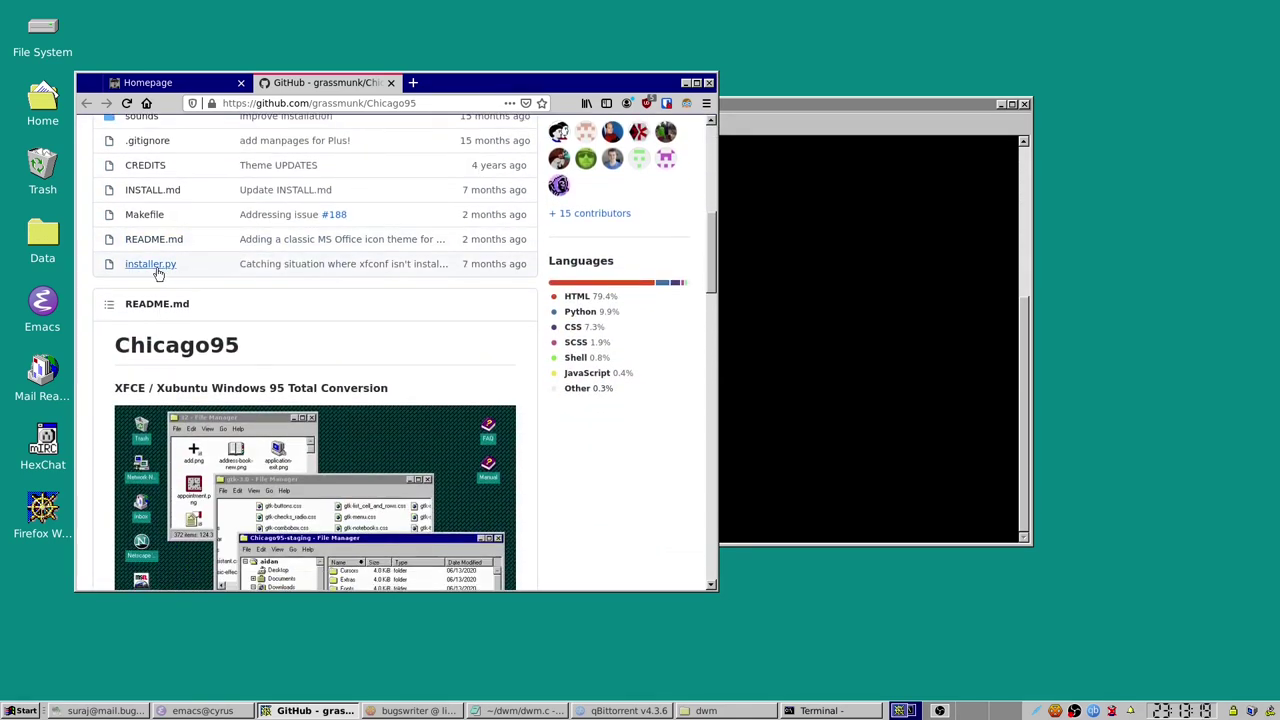
{"action": "scroll", "coordinate": [152, 276], "scroll_direction": "down", "scroll_amount": 3}
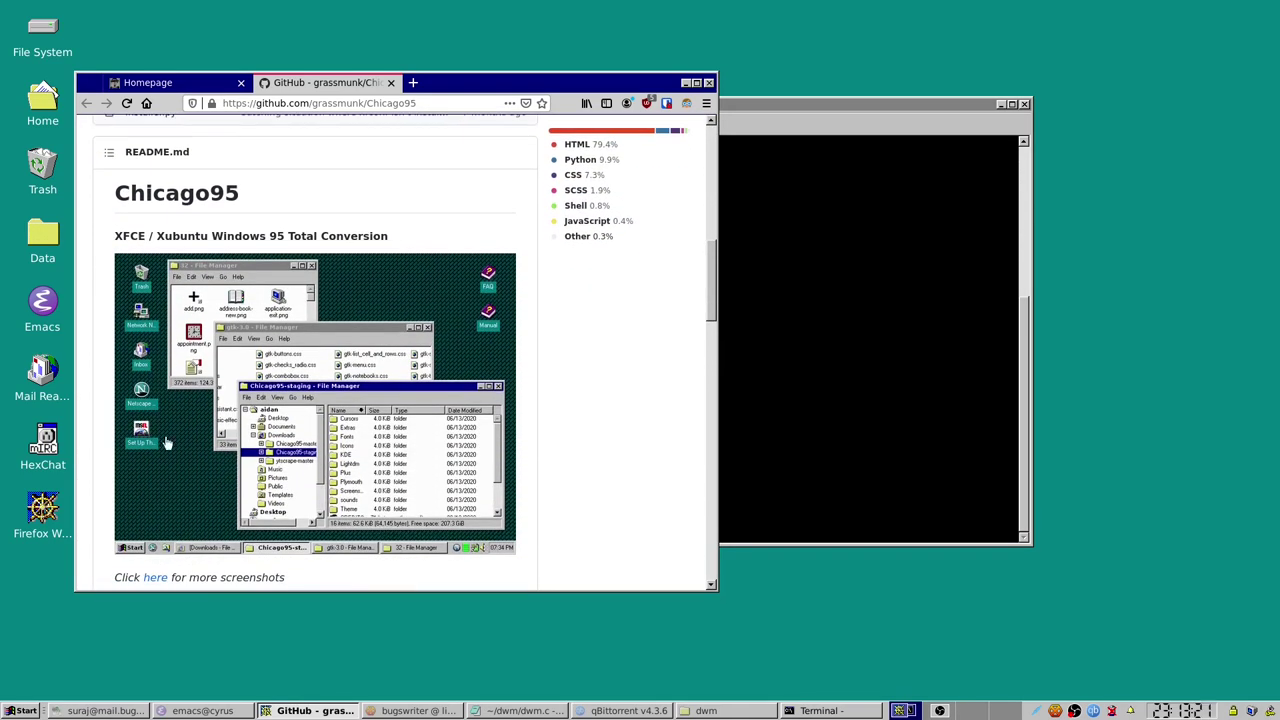
{"action": "scroll", "coordinate": [229, 316], "scroll_direction": "down", "scroll_amount": 1}
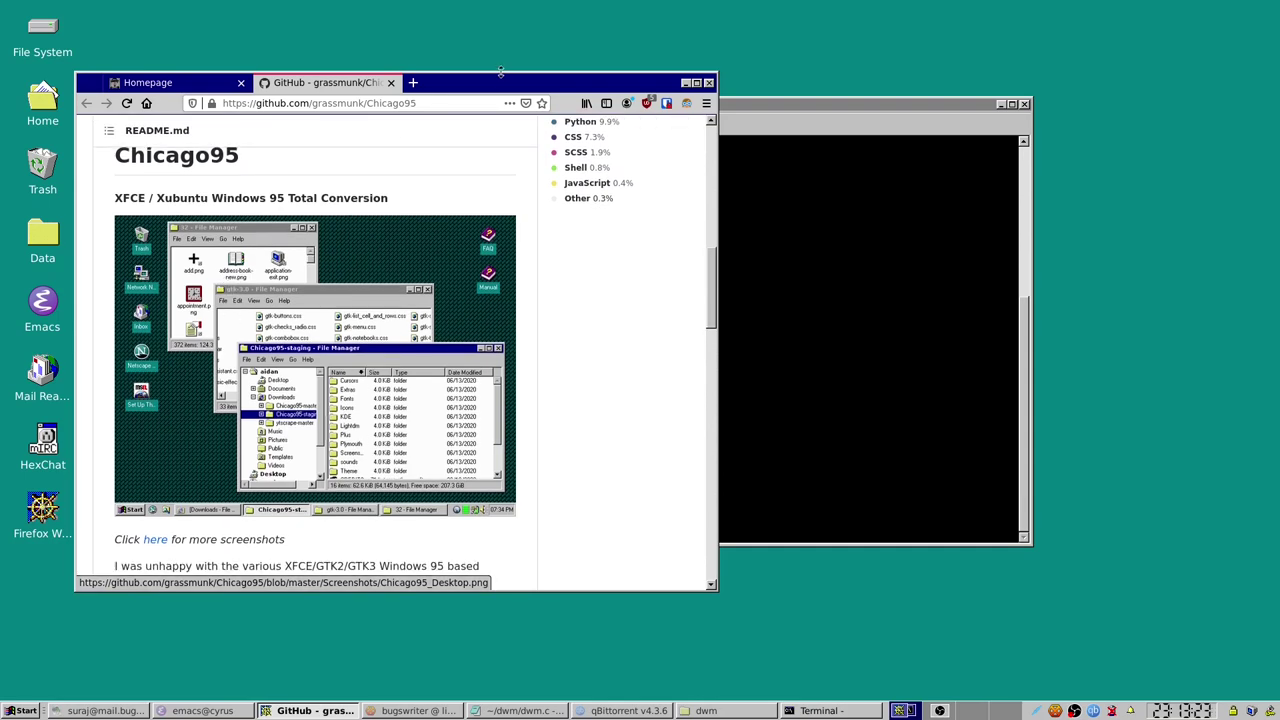
{"action": "left_click_drag", "start_coordinate": [229, 316], "coordinate": [228, 302]}
{"action": "scroll", "coordinate": [424, 432], "scroll_direction": "down", "scroll_amount": 7}
{"action": "scroll", "coordinate": [424, 432], "scroll_direction": "up", "scroll_amount": 15}
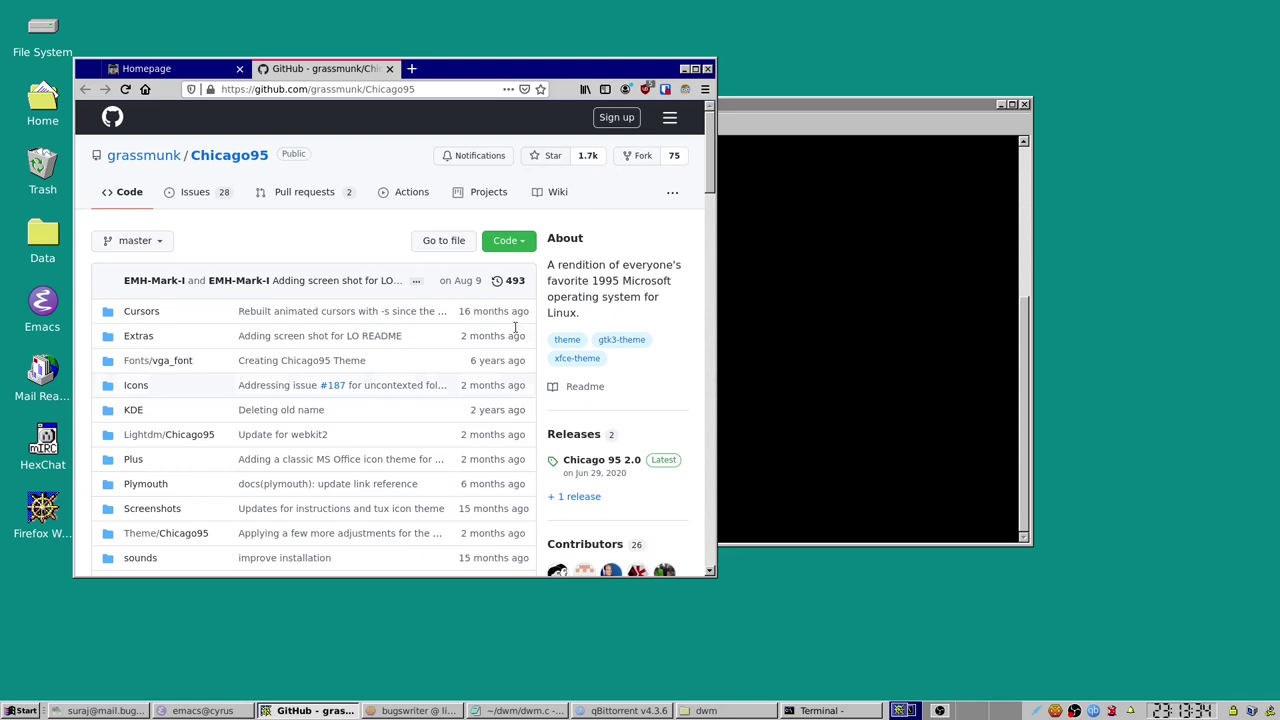
Examine the Chicago95 README's included components, installation packages and KDE support sections, and minimize Firefox.
{"action": "scroll", "coordinate": [394, 397], "scroll_direction": "down", "scroll_amount": 20}
{"action": "scroll", "coordinate": [411, 420], "scroll_direction": "down", "scroll_amount": 12}
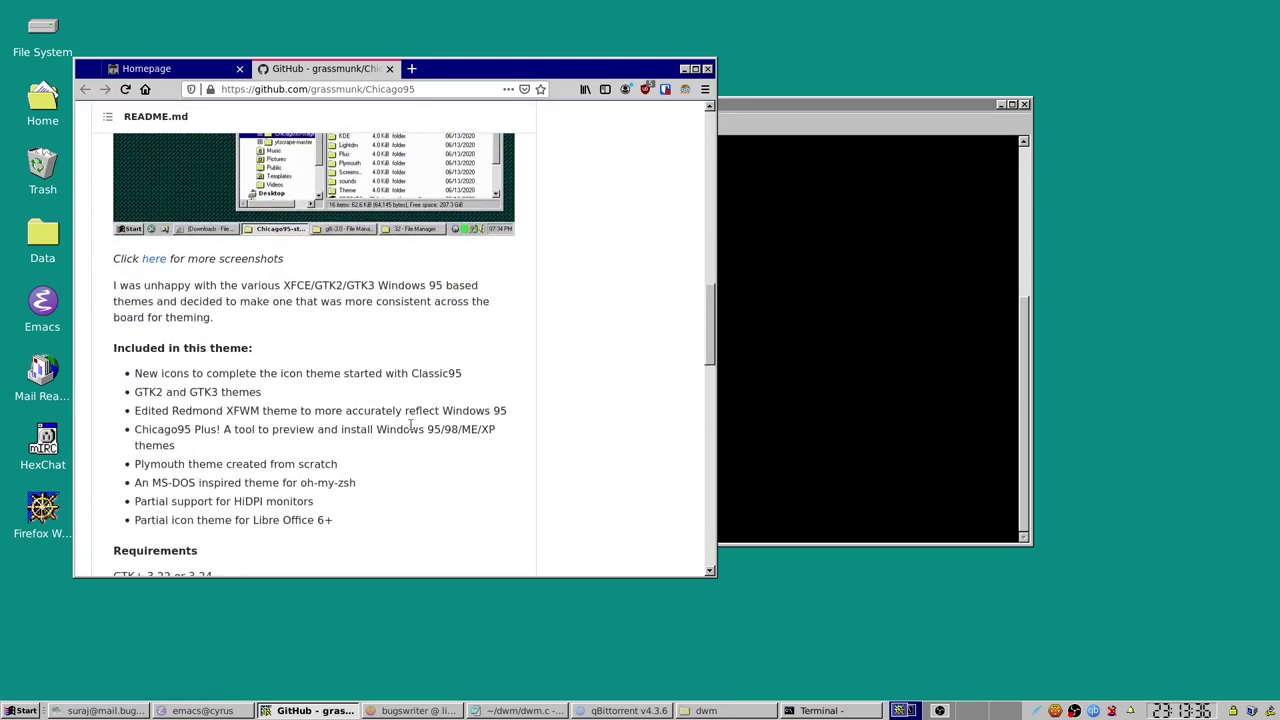
{"action": "scroll", "coordinate": [418, 422], "scroll_direction": "down", "scroll_amount": 10}
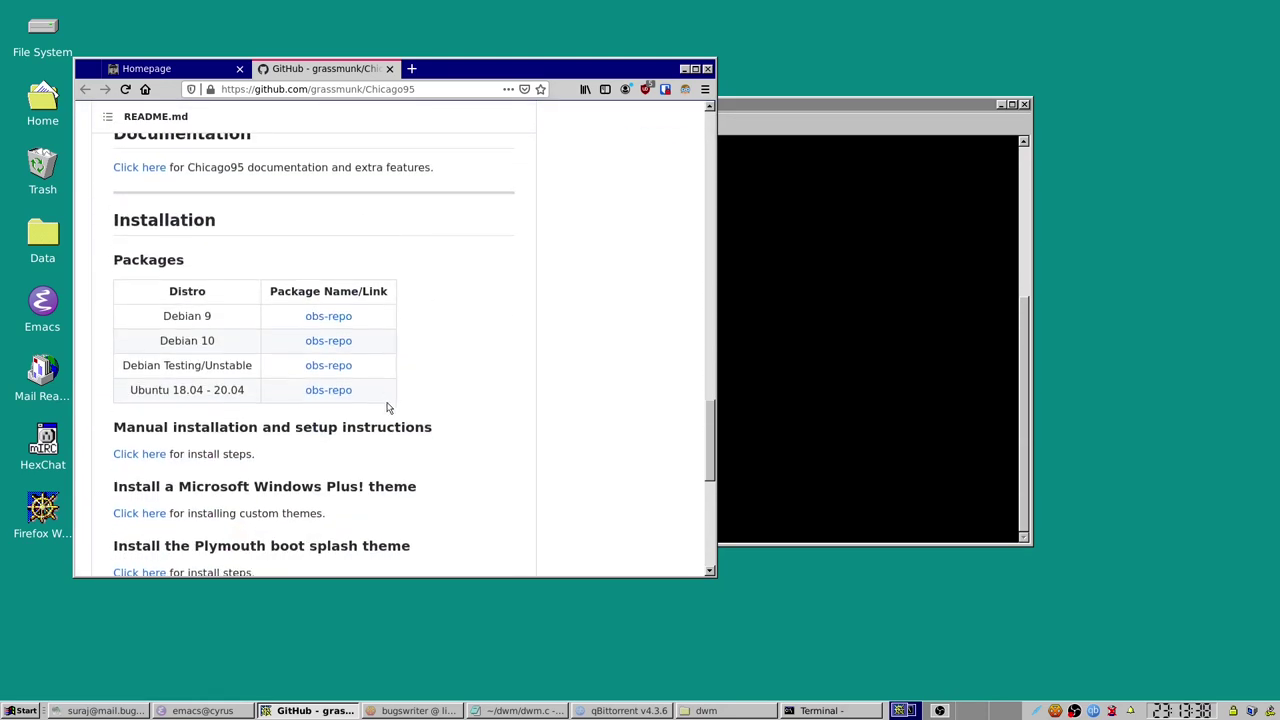
{"action": "scroll", "coordinate": [404, 388], "scroll_direction": "up", "scroll_amount": 2}
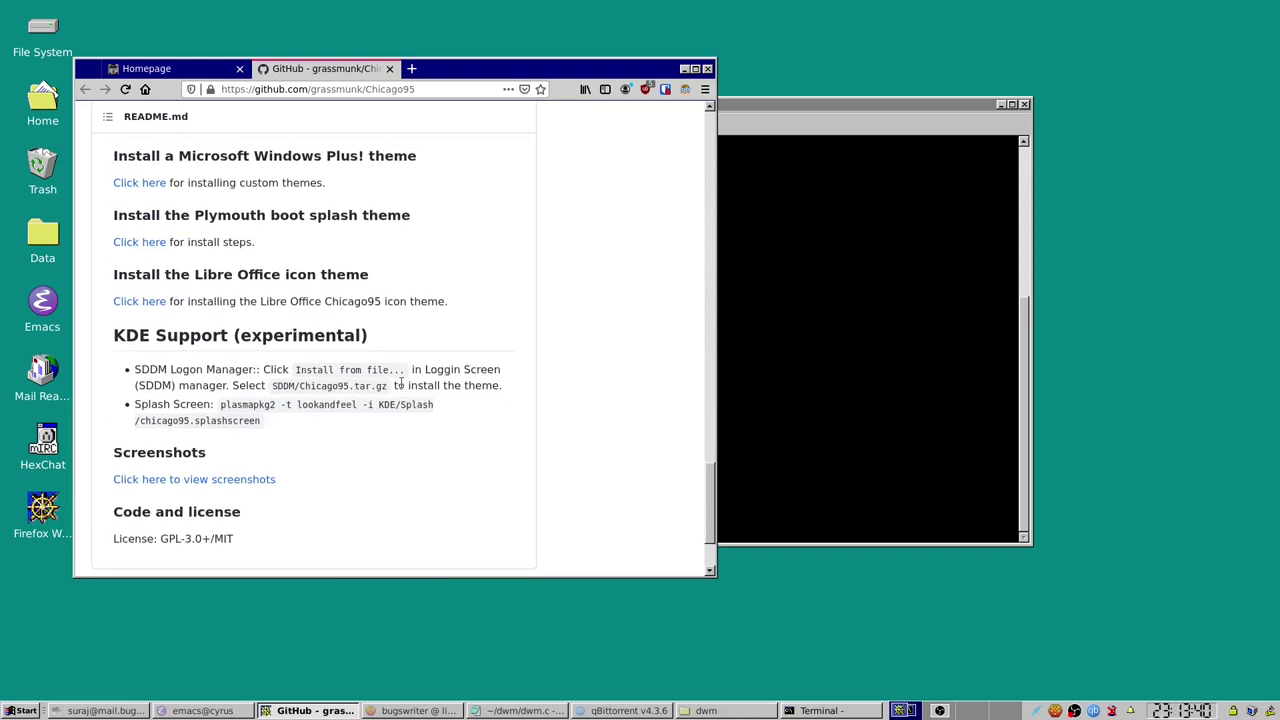
{"action": "scroll", "coordinate": [401, 384], "scroll_direction": "up", "scroll_amount": 2}
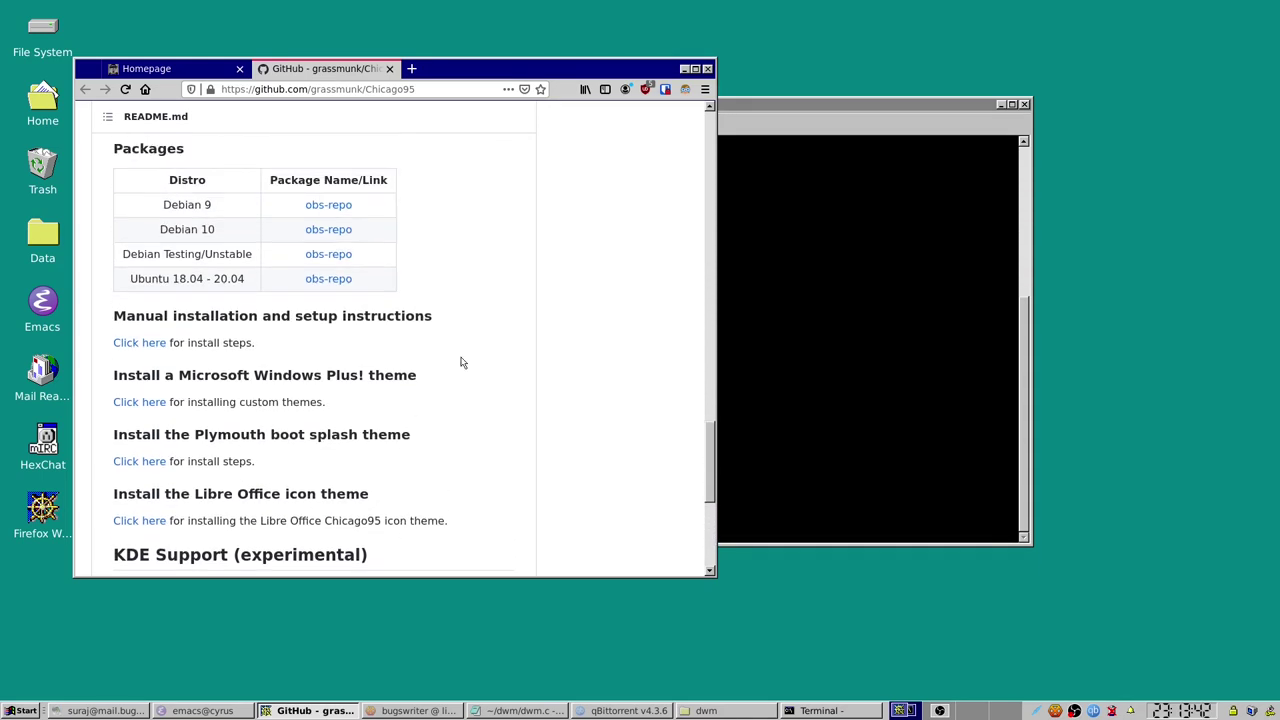
{"action": "scroll", "coordinate": [461, 362], "scroll_direction": "up", "scroll_amount": 3}
{"action": "left_click", "coordinate": [684, 68]}
Enlarge the terminal's text, clear the screen, and reposition the terminal window near the middle of the desktop.
{"action": "left_click_drag", "start_coordinate": [691, 100], "coordinate": [602, 92]}
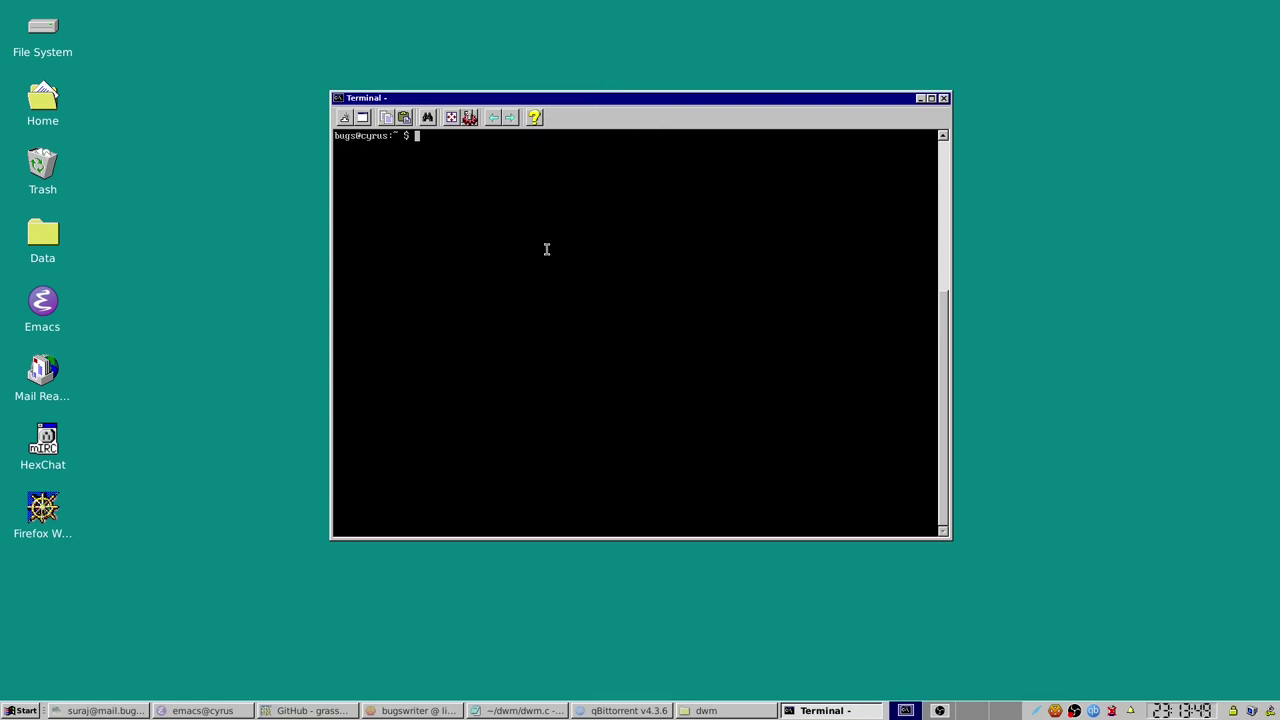
{"action": "key", "text": "alt+F10"}
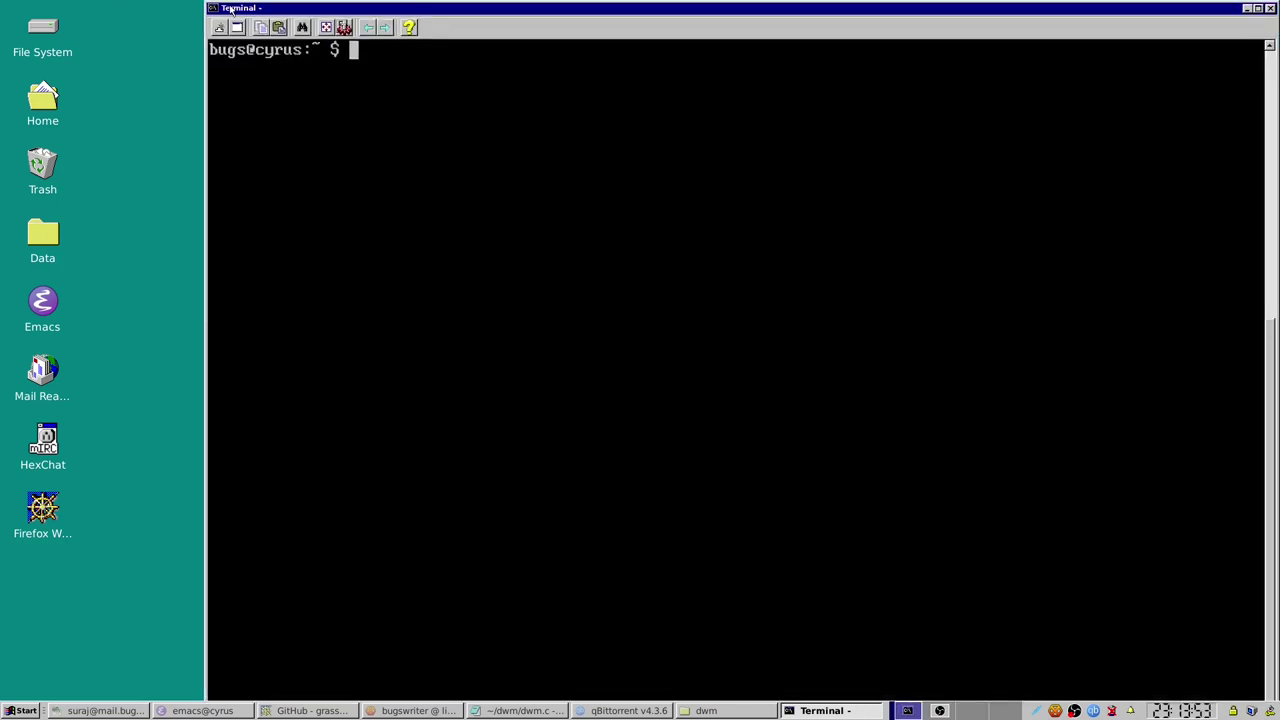
{"action": "left_click_drag", "start_coordinate": [230, 8], "coordinate": [226, 176]}
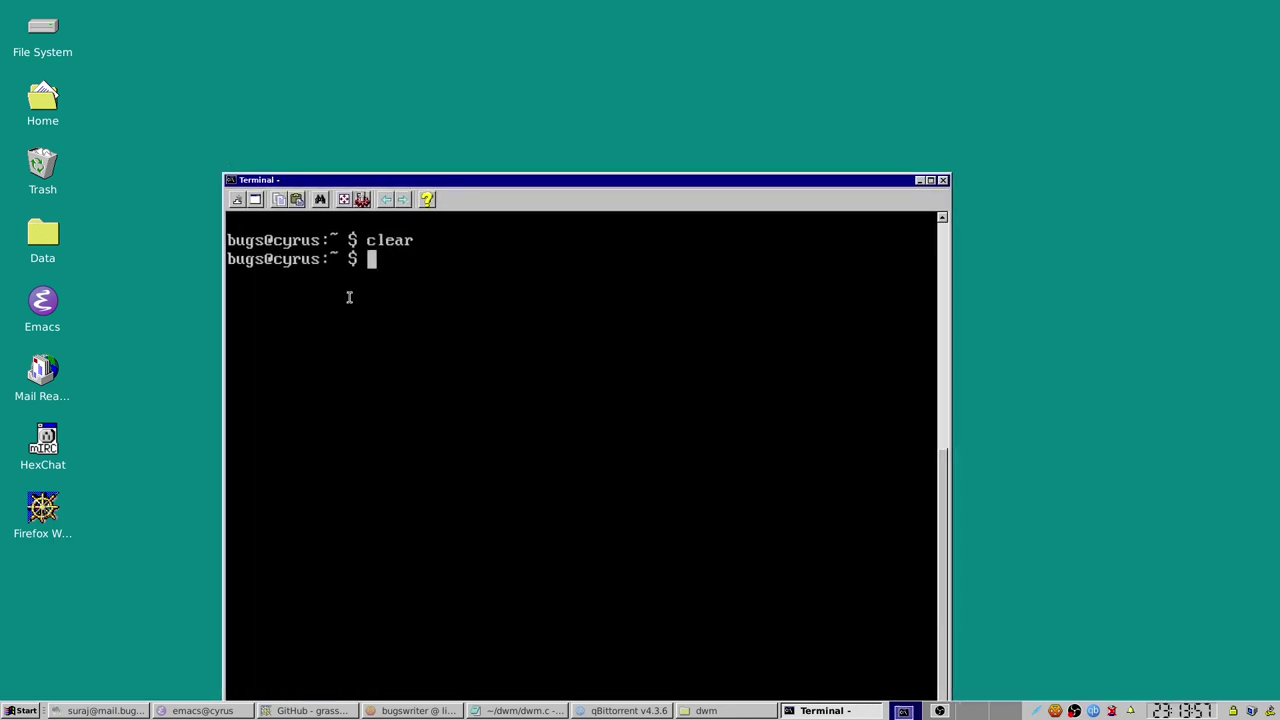
{"action": "key", "text": "Up"}
{"action": "key", "text": "Return"}
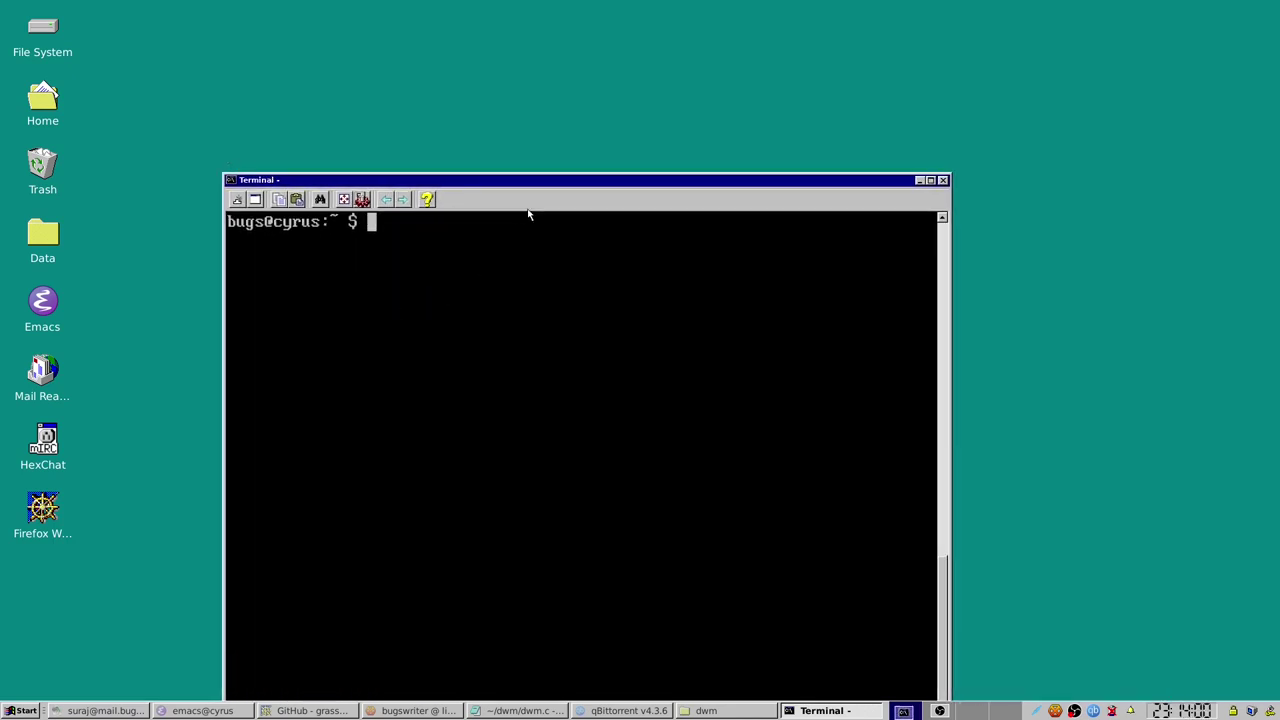
{"action": "left_click_drag", "start_coordinate": [545, 184], "coordinate": [603, 103]}
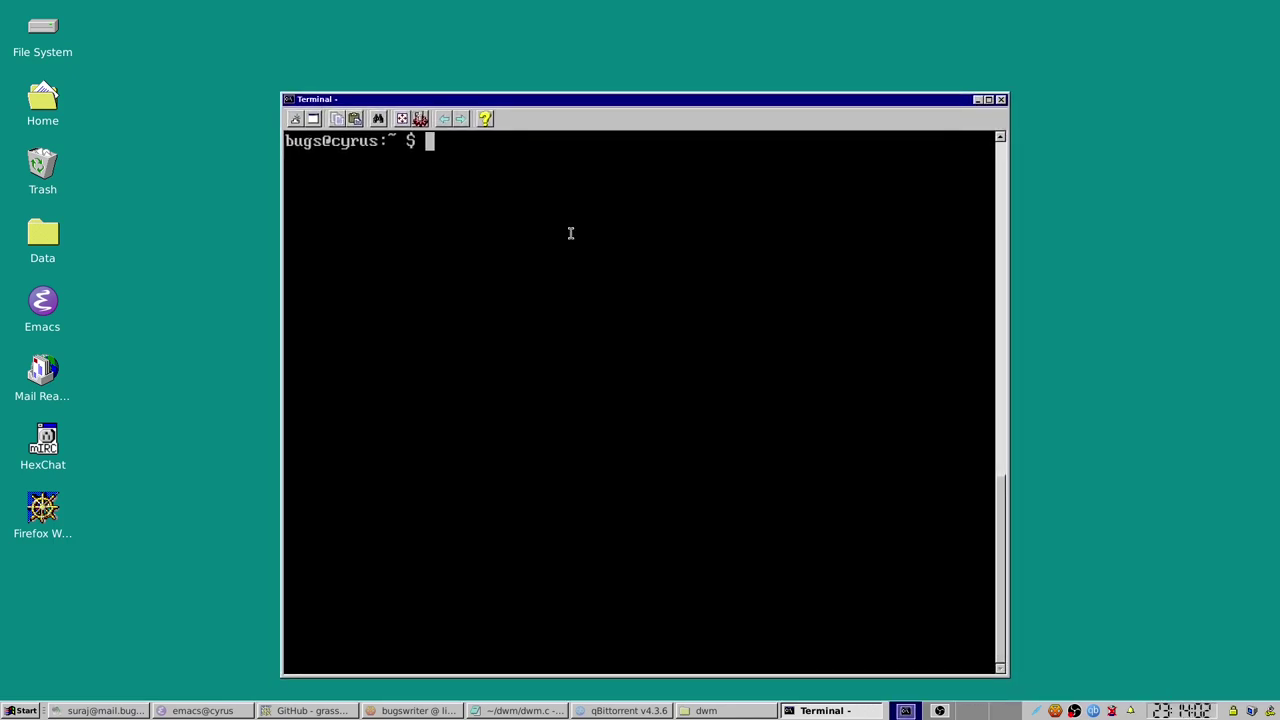
List the disk partitions with the command gpart show.
{"action": "type", "text": "g"}
{"action": "key", "text": "BackSpace"}
{"action": "type", "text": "gpart show"}
{"action": "key", "text": "Return"}
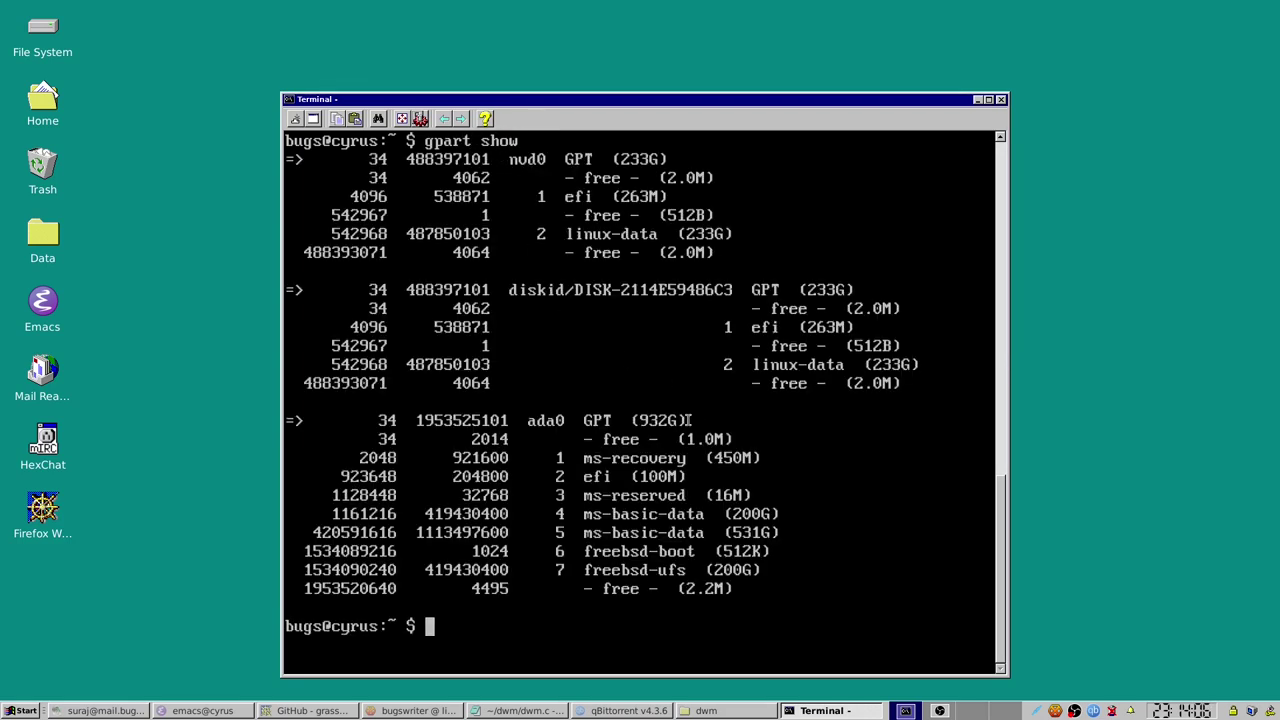
Examine the ada0 and nvd0 disk entries in the gpart output, highlighting the nvd0 partition block.
{"action": "left_click_drag", "start_coordinate": [681, 420], "coordinate": [414, 420]}
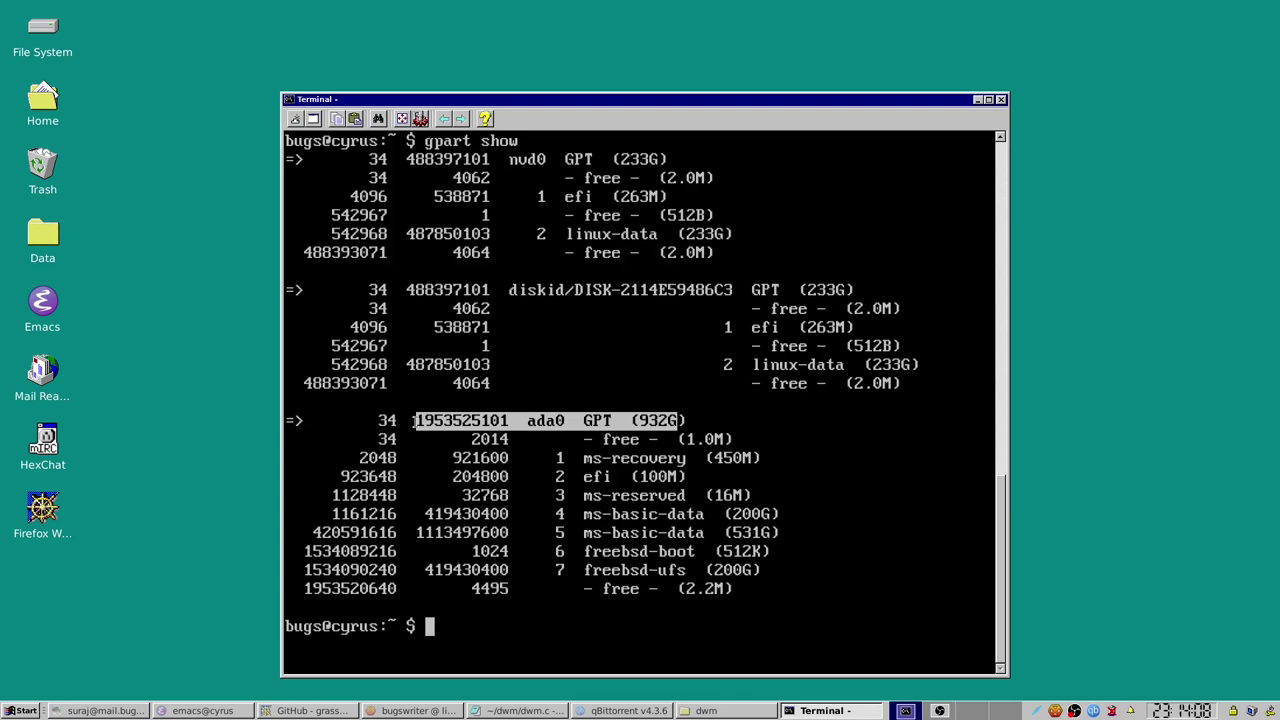
{"action": "left_click_drag", "start_coordinate": [680, 159], "coordinate": [352, 159]}
{"action": "left_click", "coordinate": [352, 159]}
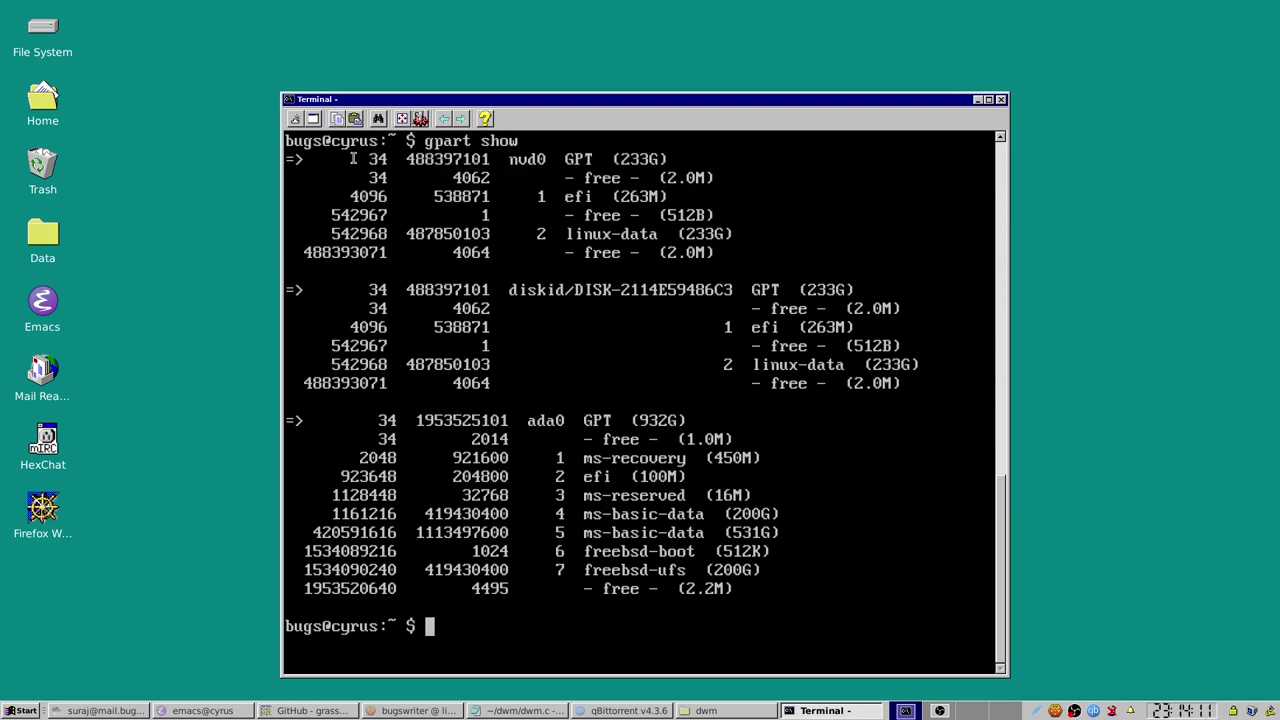
{"action": "left_click_drag", "start_coordinate": [672, 159], "coordinate": [436, 160]}
{"action": "left_click", "coordinate": [438, 160]}
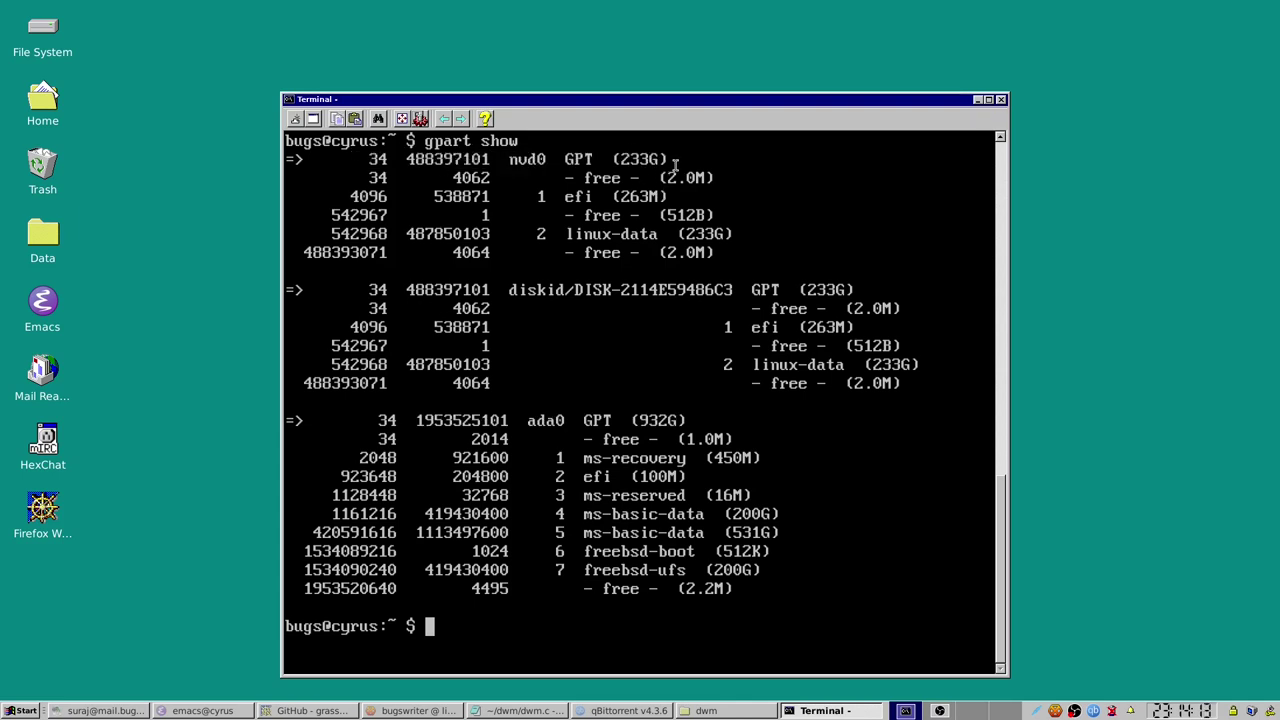
{"action": "left_click_drag", "start_coordinate": [675, 163], "coordinate": [400, 160]}
{"action": "left_click_drag", "start_coordinate": [738, 253], "coordinate": [279, 157]}
{"action": "left_click_drag", "start_coordinate": [712, 253], "coordinate": [210, 139]}
{"action": "left_click", "coordinate": [426, 189]}
Examine the ada0 disk's partitions in the gpart output, highlighting the Microsoft data, recovery, reserved and EFI entries.
{"action": "left_click_drag", "start_coordinate": [910, 600], "coordinate": [300, 416]}
{"action": "left_click", "coordinate": [795, 547]}
{"action": "left_click_drag", "start_coordinate": [795, 547], "coordinate": [662, 513]}
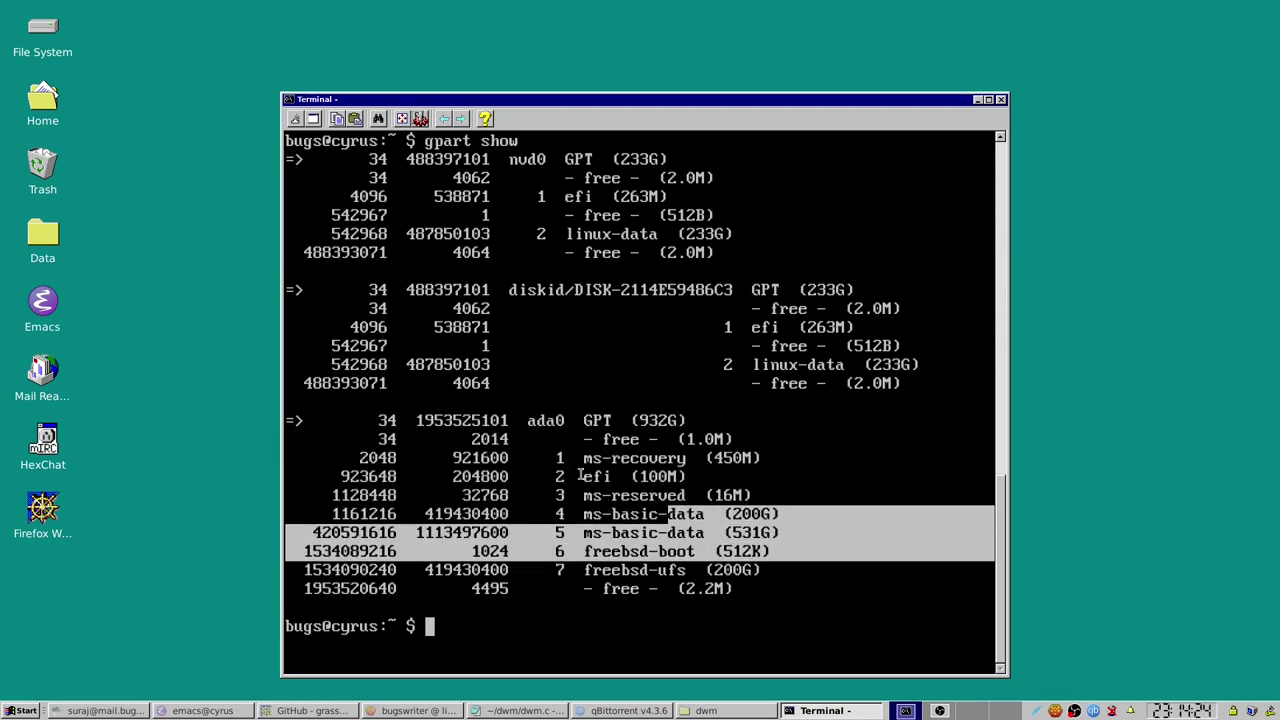
{"action": "left_click_drag", "start_coordinate": [580, 458], "coordinate": [694, 458]}
{"action": "left_click_drag", "start_coordinate": [588, 513], "coordinate": [548, 495]}
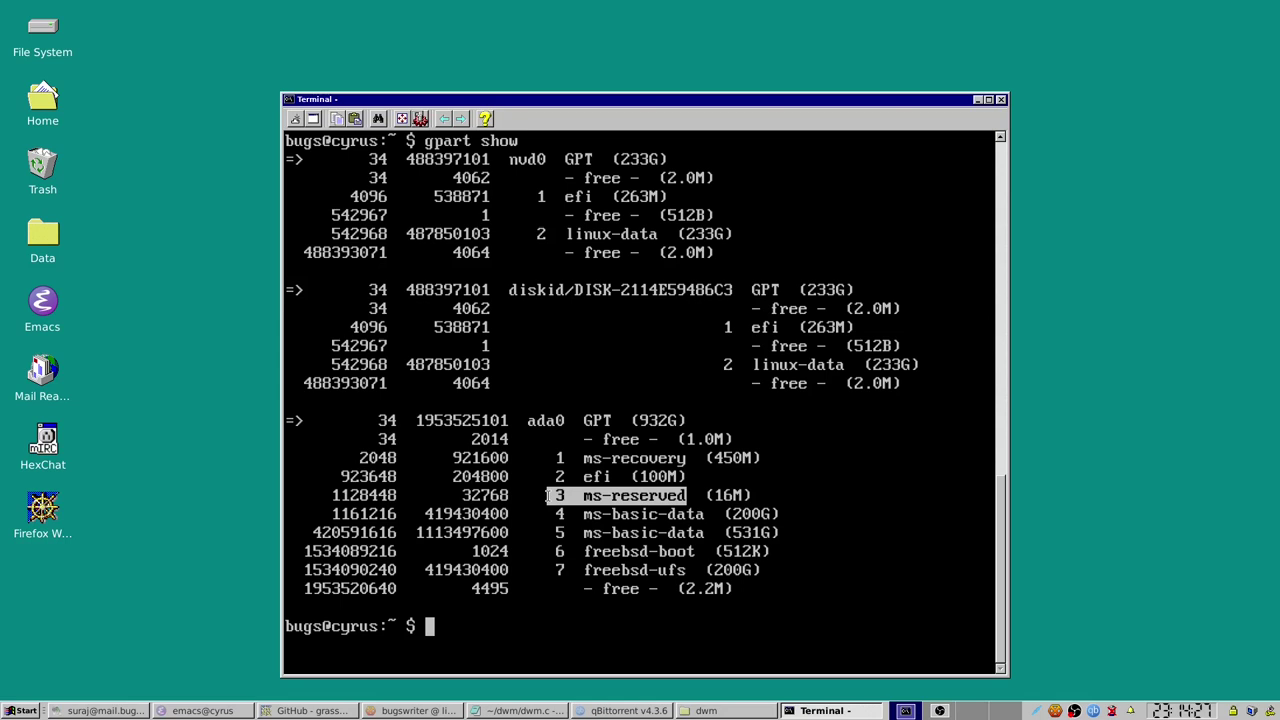
{"action": "left_click", "coordinate": [548, 495]}
{"action": "left_click_drag", "start_coordinate": [696, 520], "coordinate": [600, 537]}
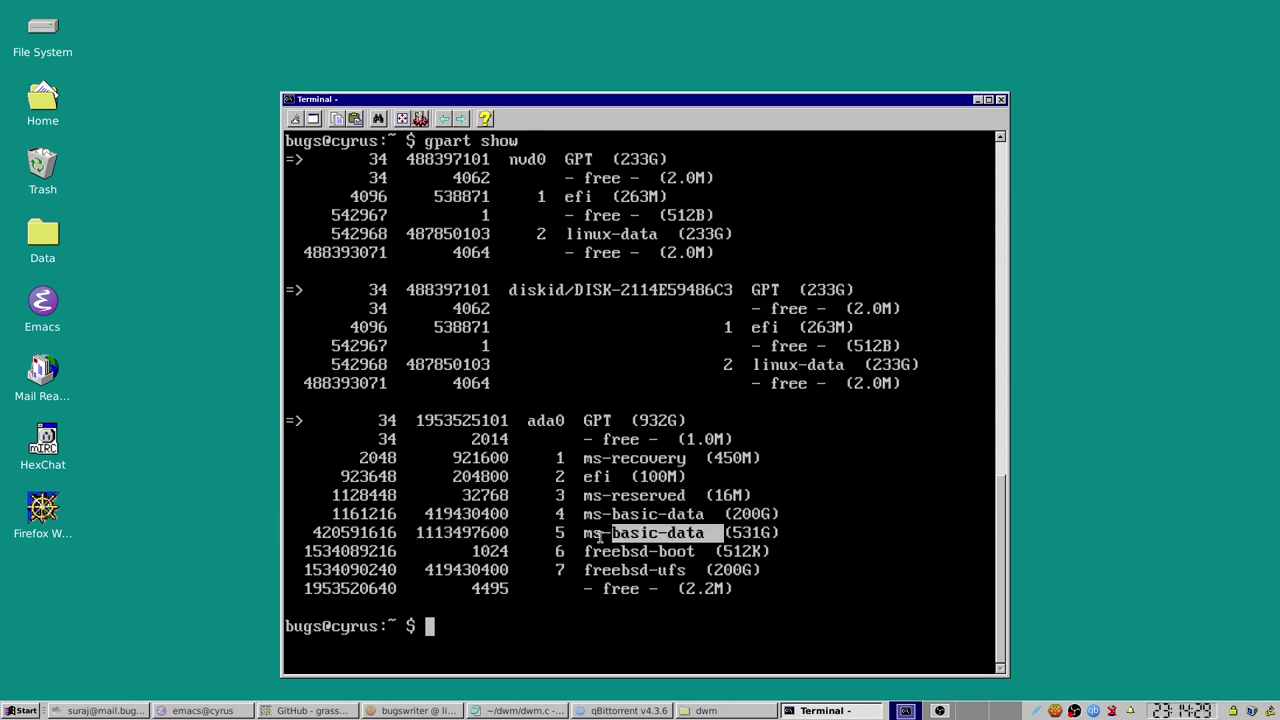
{"action": "left_click", "coordinate": [498, 529]}
{"action": "left_click_drag", "start_coordinate": [788, 540], "coordinate": [432, 527]}
{"action": "left_click", "coordinate": [430, 525]}
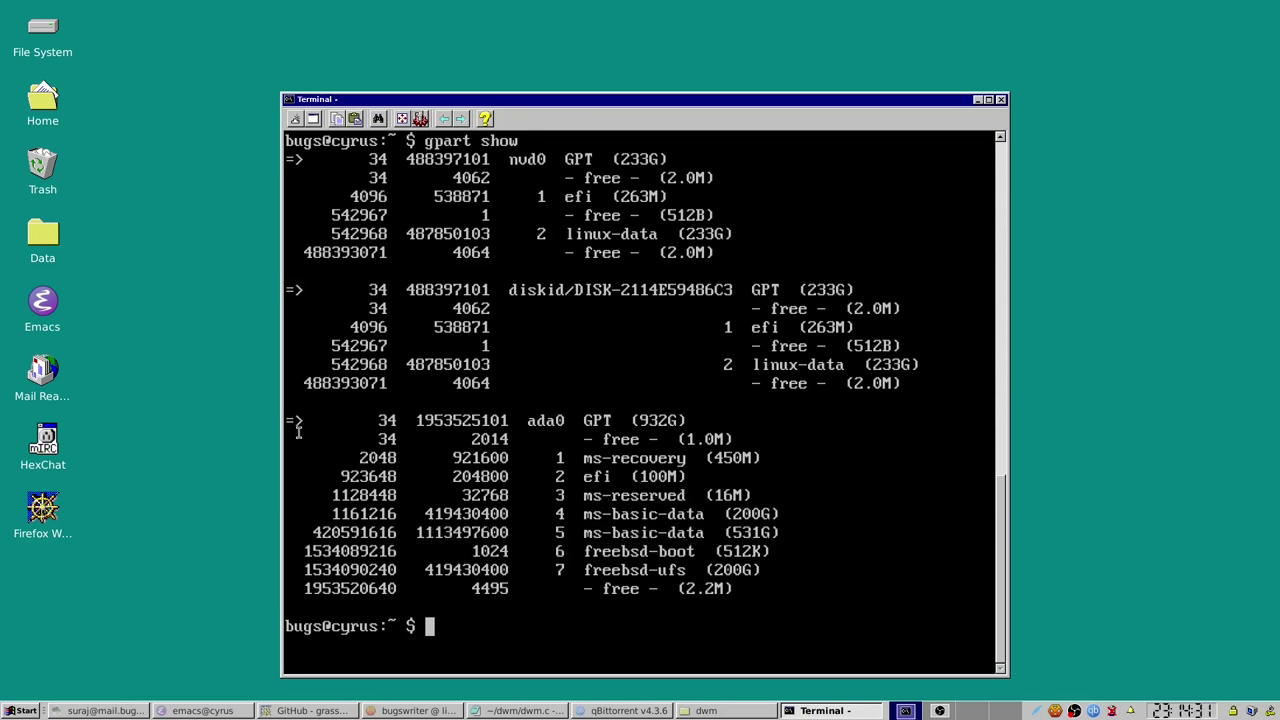
{"action": "mouse_move", "coordinate": [298, 421]}
{"action": "left_mouse_down"}
{"action": "mouse_move", "coordinate": [640, 570]}
{"action": "mouse_move", "coordinate": [855, 582]}
{"action": "mouse_move", "coordinate": [278, 422]}
{"action": "left_mouse_up"}
{"action": "left_click", "coordinate": [857, 582]}
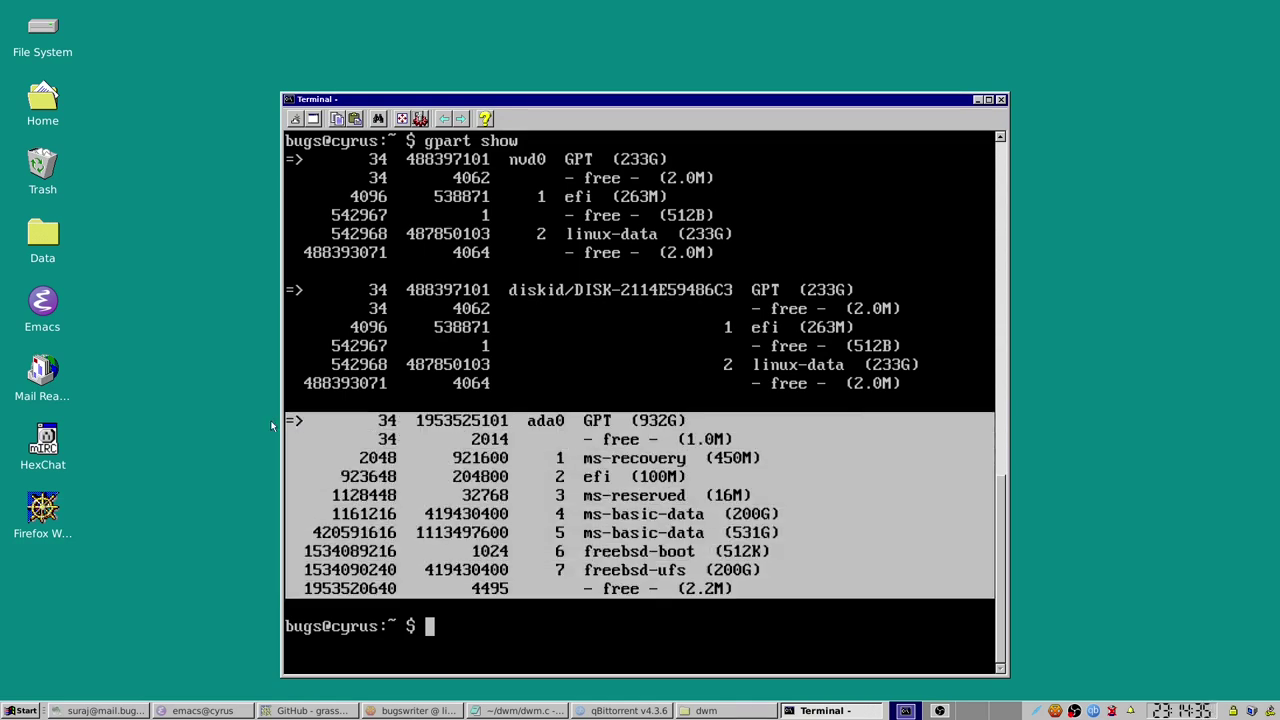
{"action": "left_click", "coordinate": [609, 488]}
{"action": "left_click_drag", "start_coordinate": [620, 476], "coordinate": [755, 505]}
{"action": "left_click", "coordinate": [755, 505]}
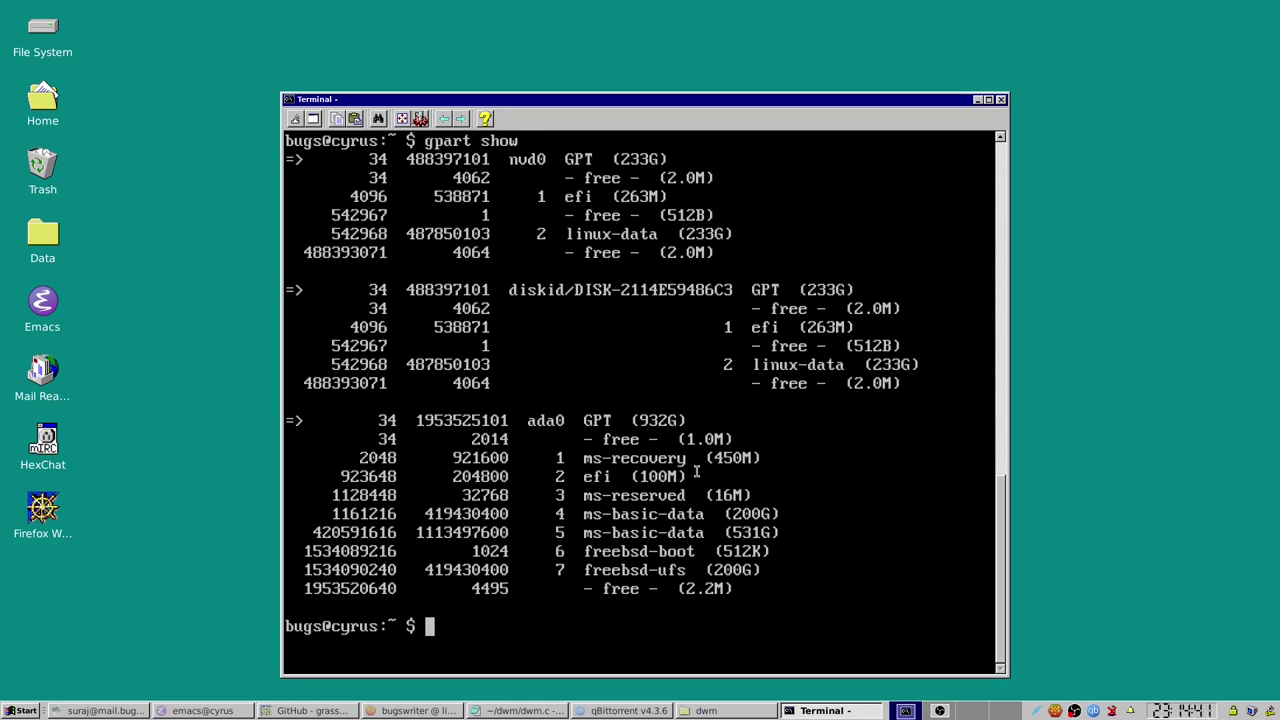
Look over the nvd0 partitions again and minimize the terminal to show the bare desktop.
{"action": "scroll", "coordinate": [732, 409], "scroll_direction": "up", "scroll_amount": 1}
{"action": "left_click_drag", "start_coordinate": [370, 213], "coordinate": [450, 245]}
{"action": "left_click", "coordinate": [797, 330]}
{"action": "left_click", "coordinate": [450, 240]}
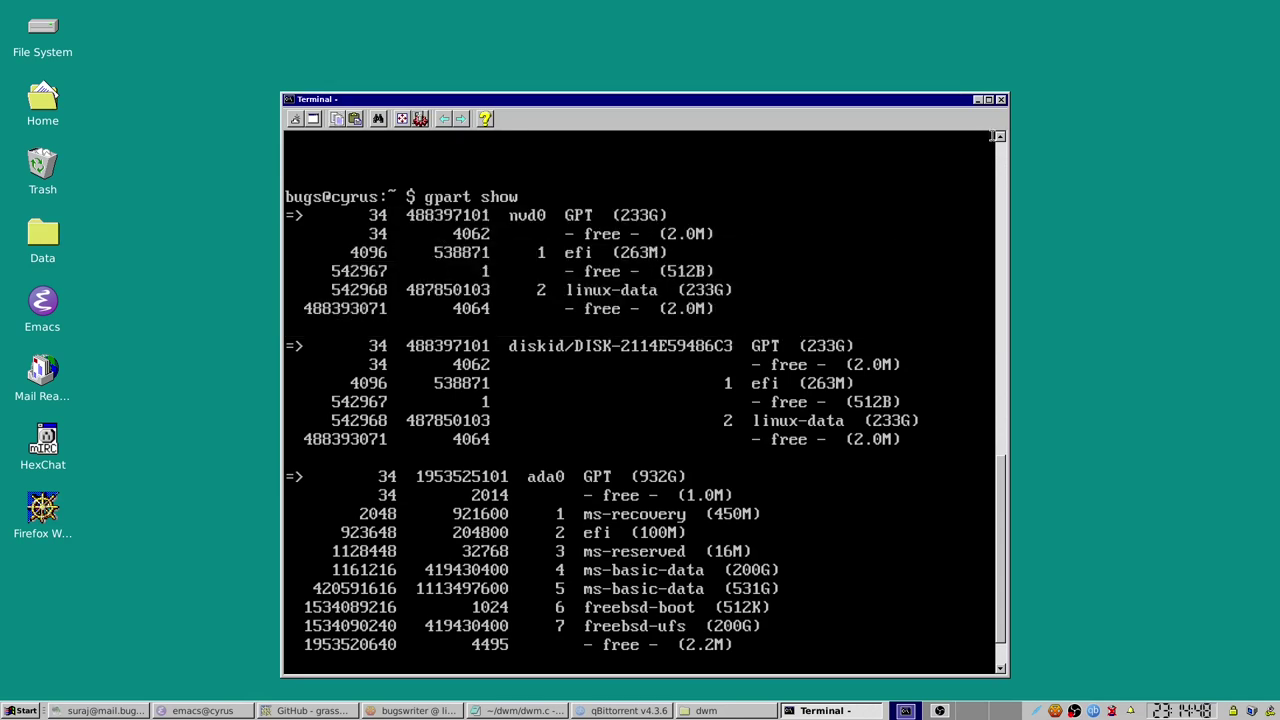
{"action": "left_click", "coordinate": [978, 99]}
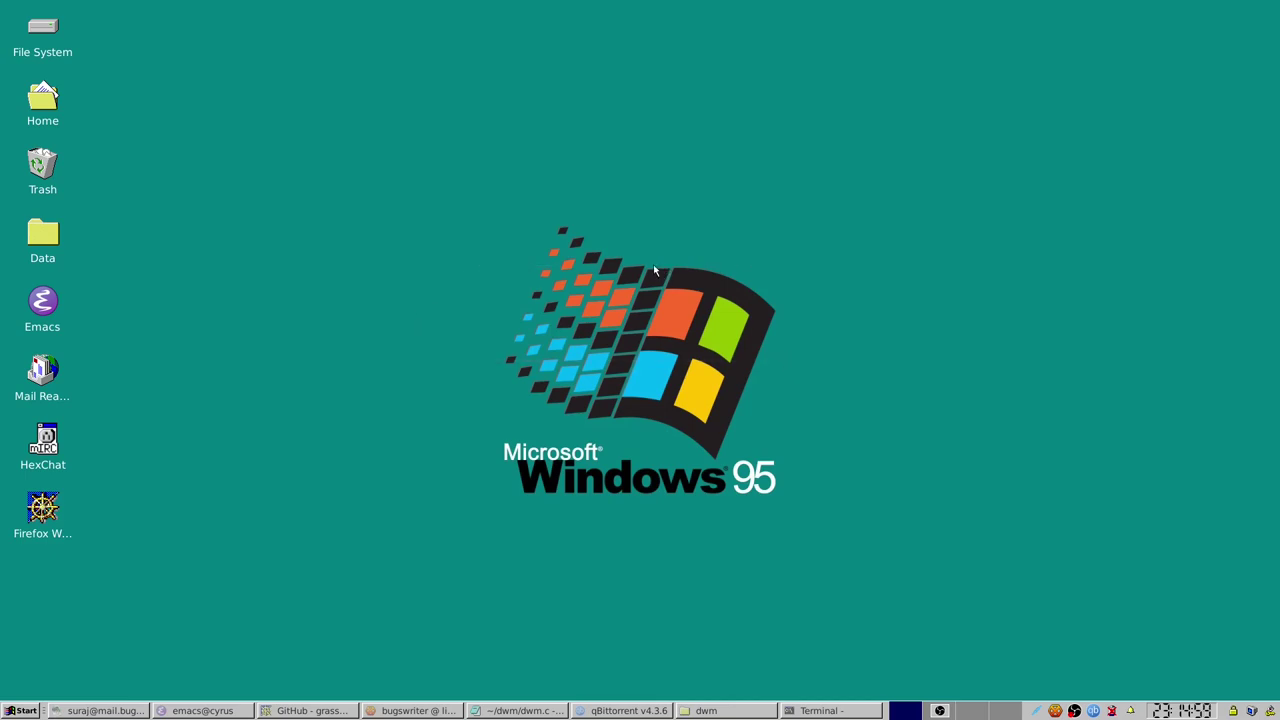
{"action": "left_click_drag", "start_coordinate": [715, 399], "coordinate": [801, 459]}
{"action": "left_click_drag", "start_coordinate": [884, 605], "coordinate": [445, 207]}
{"action": "left_click_drag", "start_coordinate": [475, 198], "coordinate": [434, 168]}
{"action": "left_click_drag", "start_coordinate": [834, 494], "coordinate": [230, 192]}
{"action": "key", "text": "super"}
{"action": "left_click", "coordinate": [566, 526]}
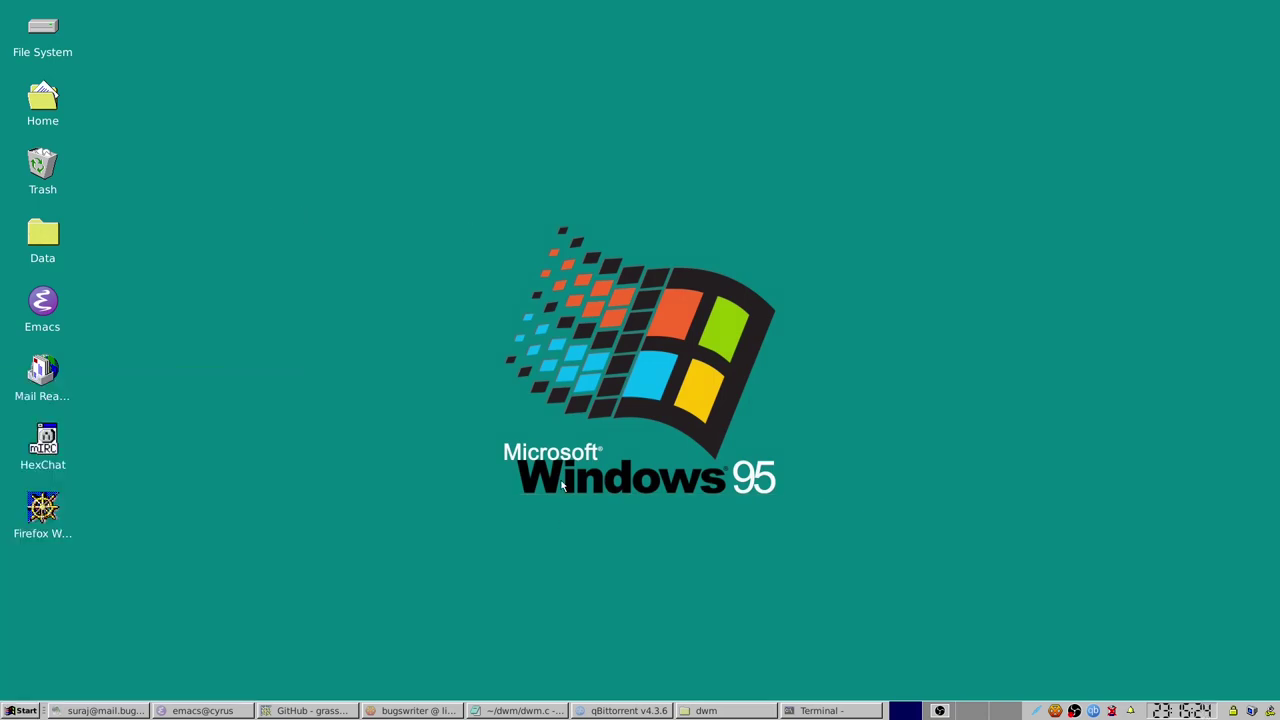